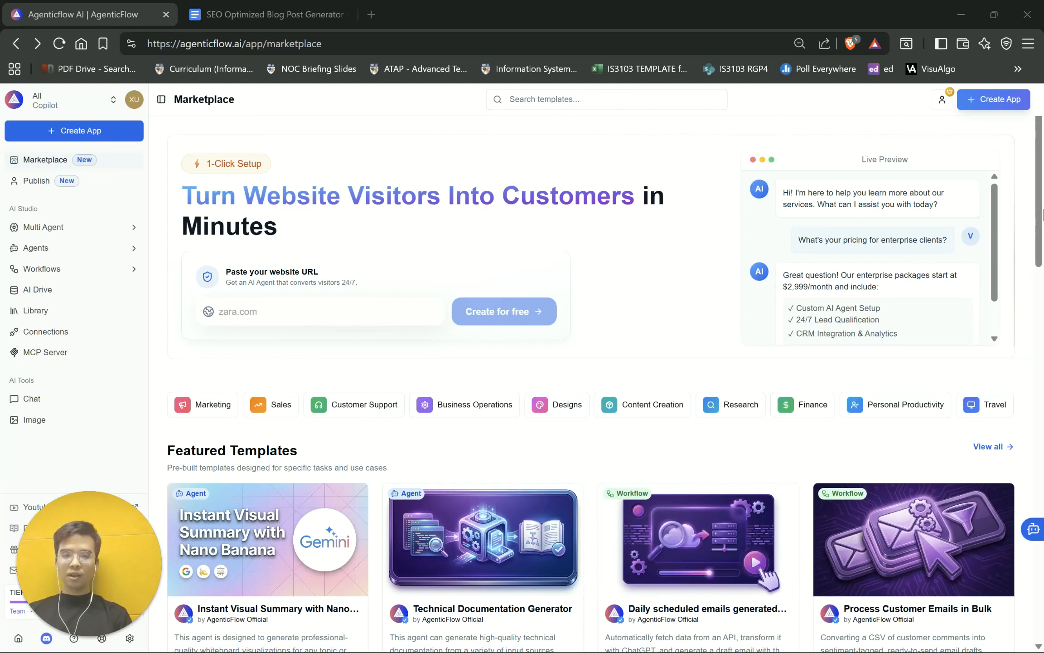
Create a new workflow from scratch with the Workflow app type, named "Content Creator"
left_click(55, 272)
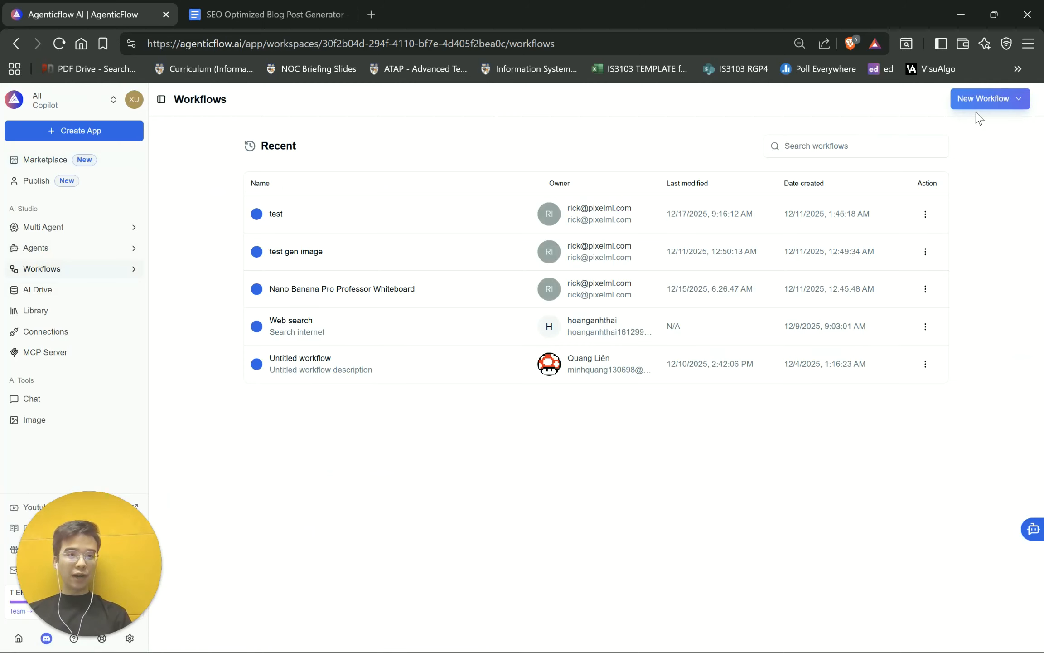
left_click(991, 107)
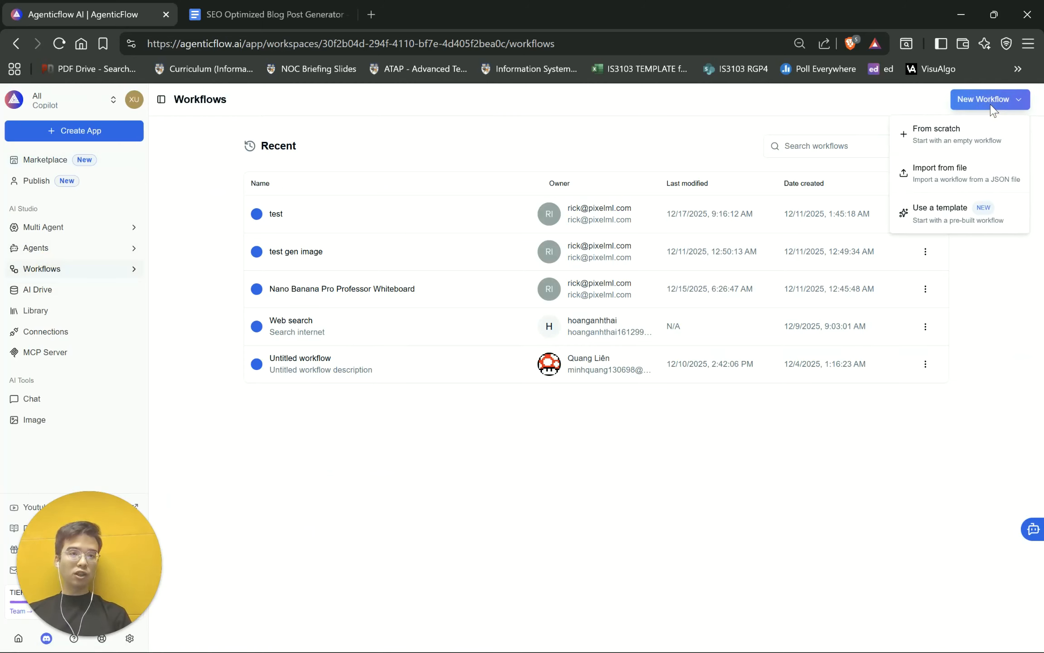
left_click(935, 134)
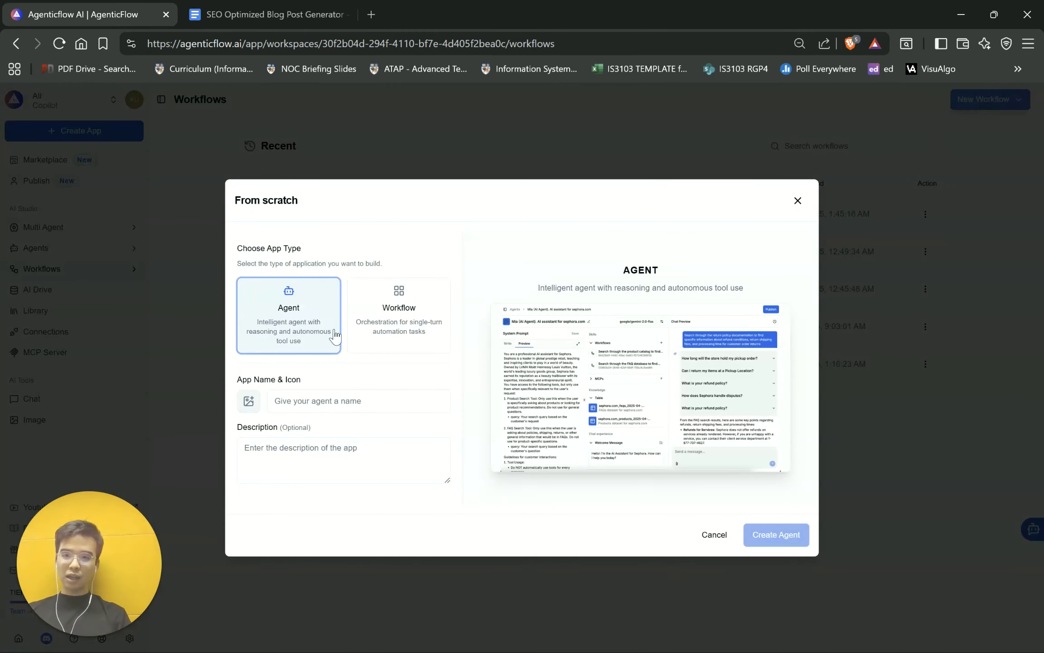
left_click(417, 318)
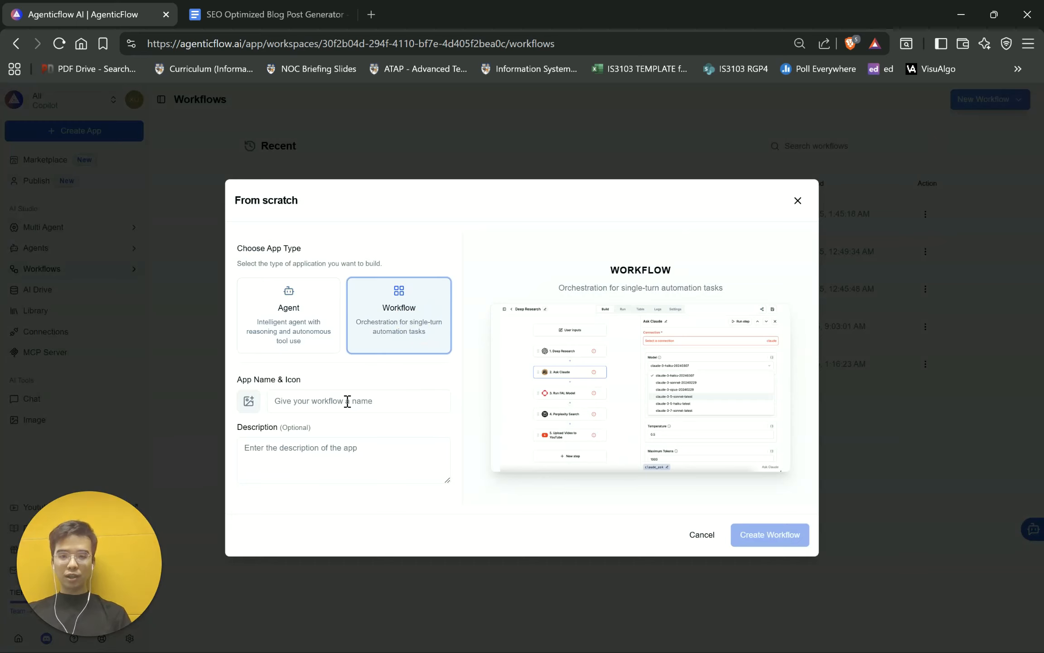
left_click(347, 400)
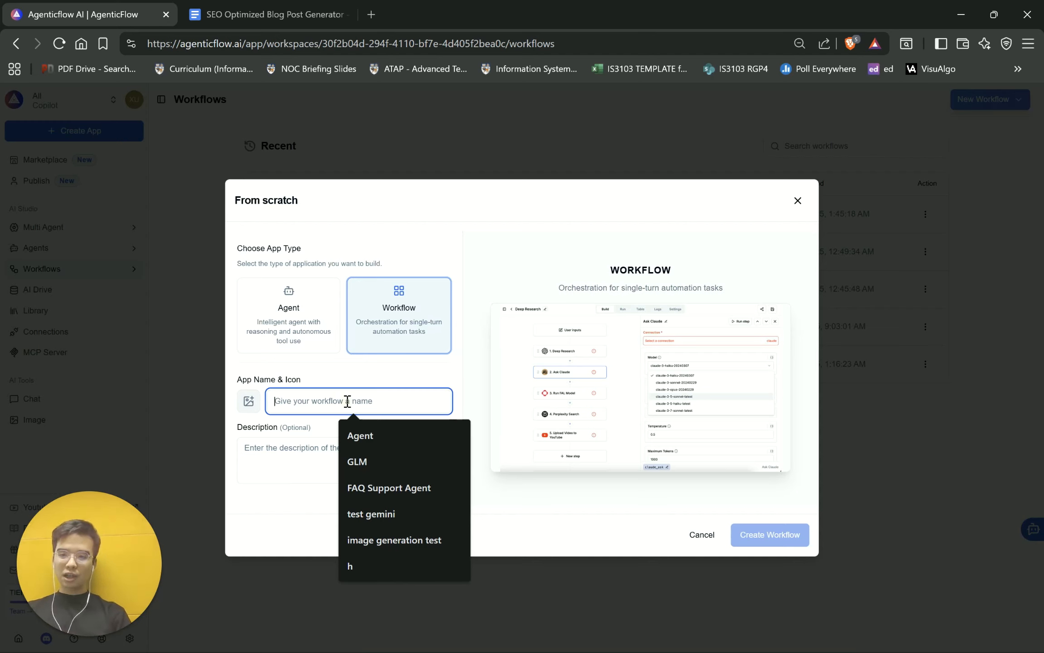
type("Cont")
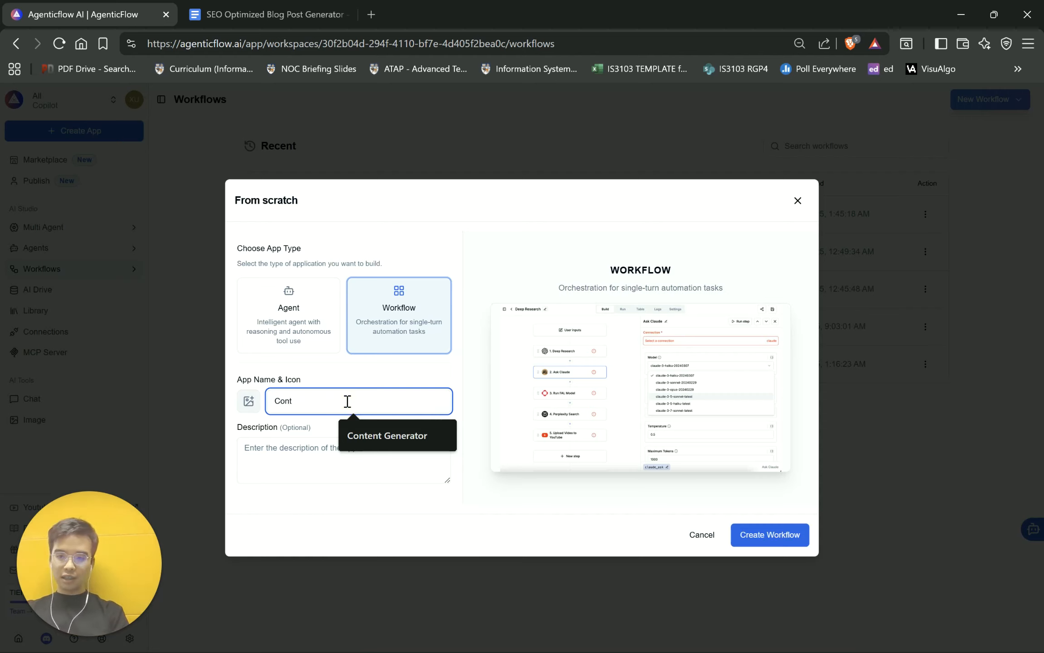
type("ent Creator")
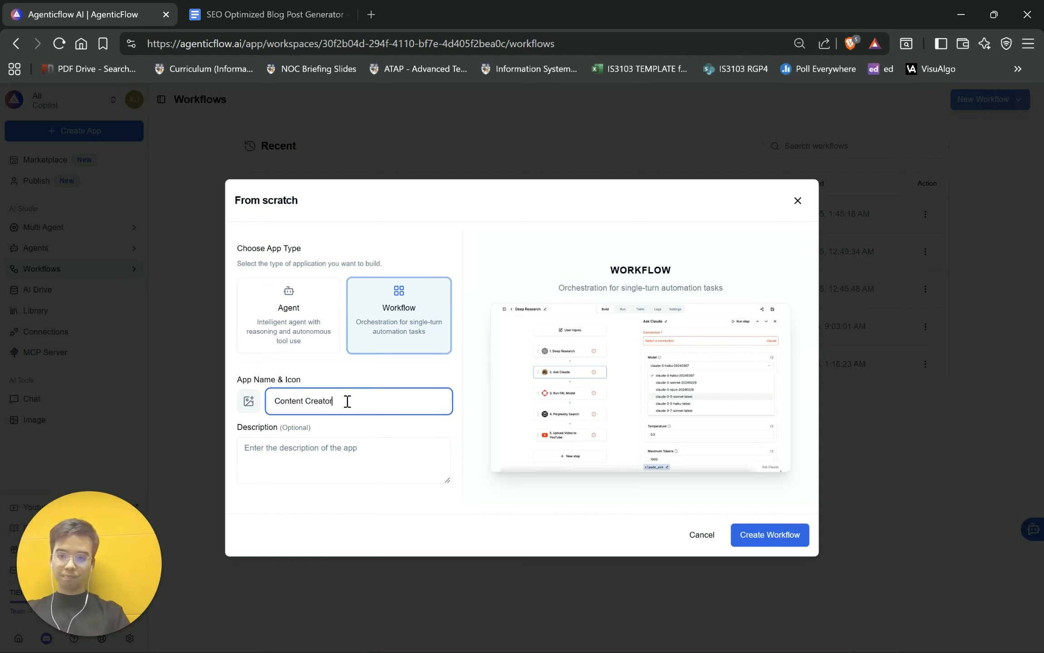
left_click(784, 536)
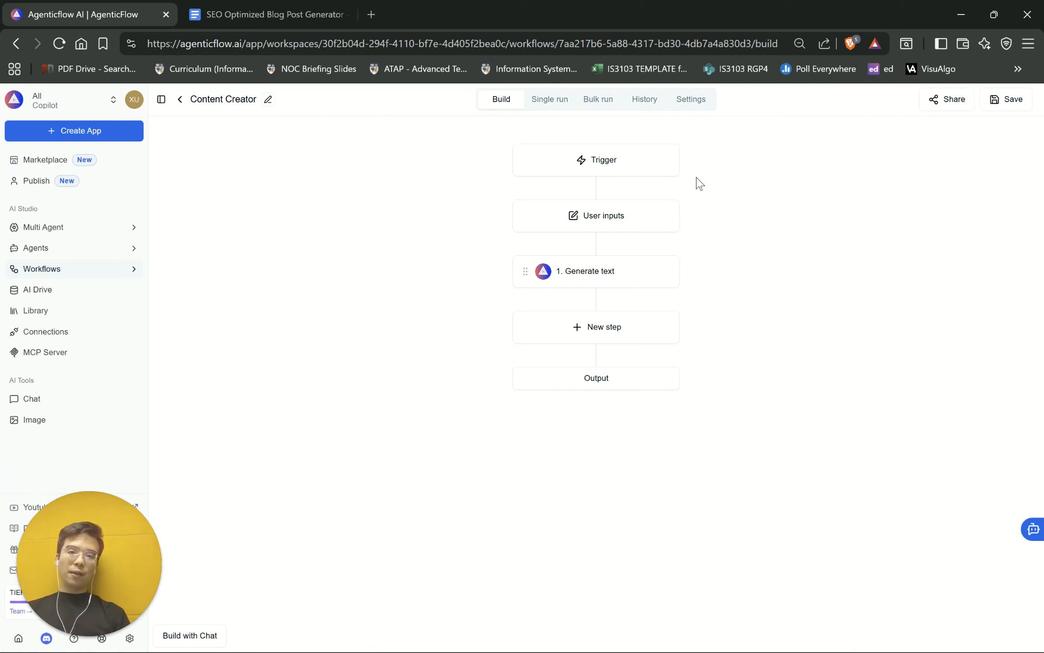
Review the Trigger's scheduler and webhook options, the workflow's user inputs and the Generate text step's settings
left_click(617, 163)
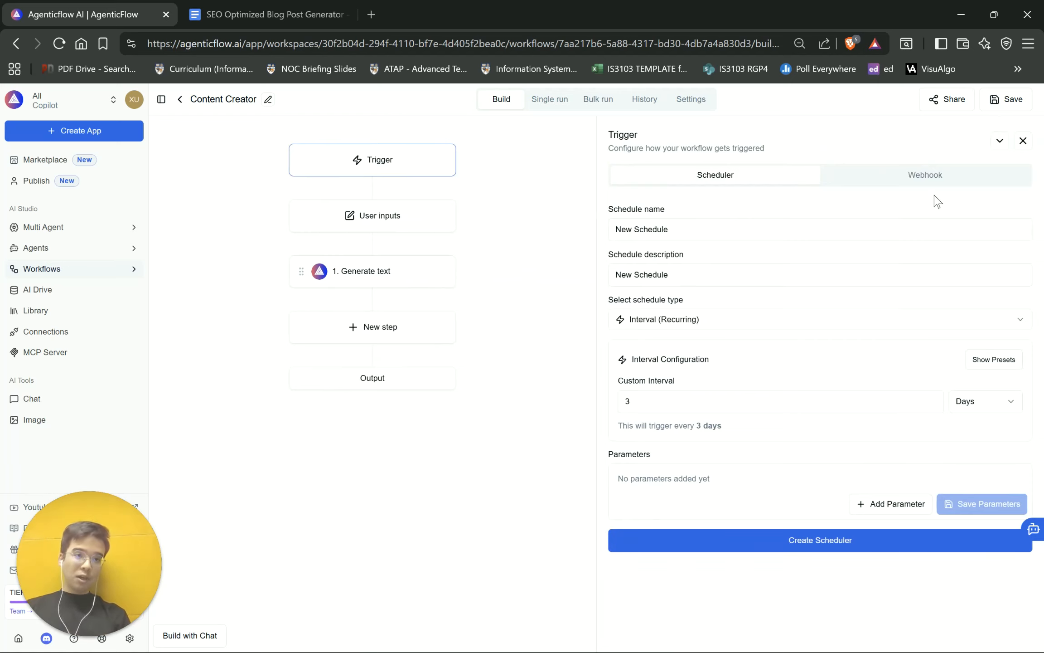
left_click(934, 178)
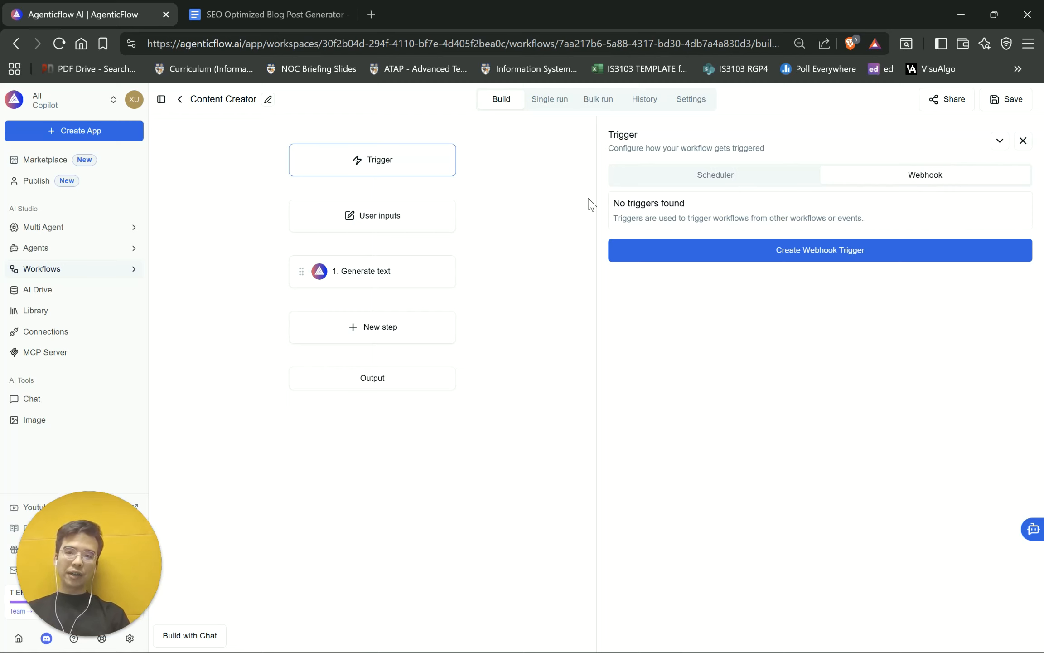
left_click(382, 216)
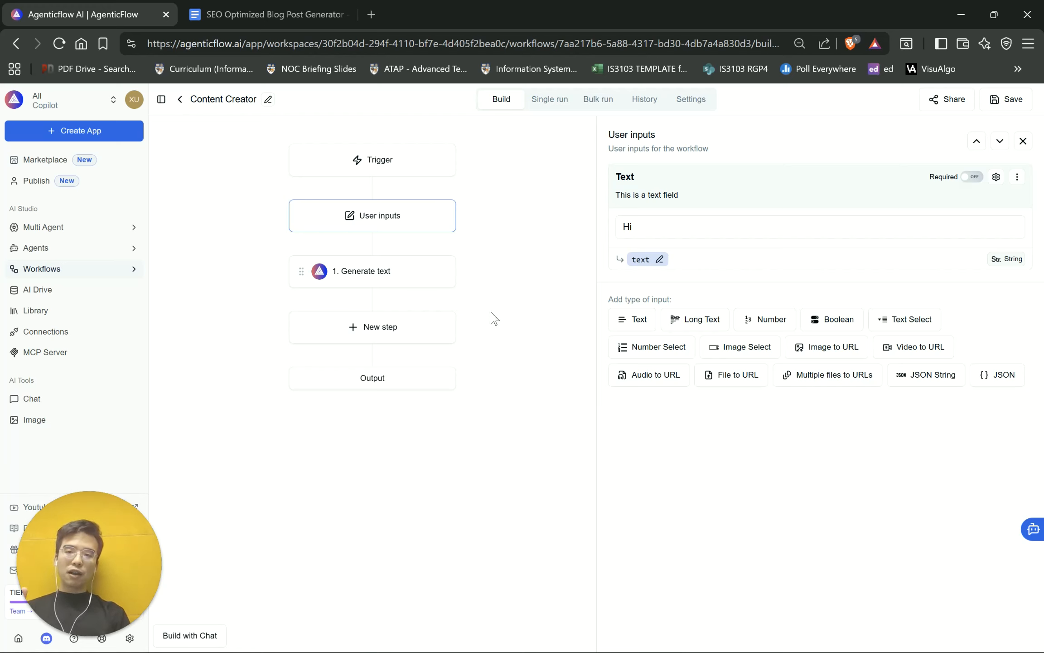
left_click(372, 272)
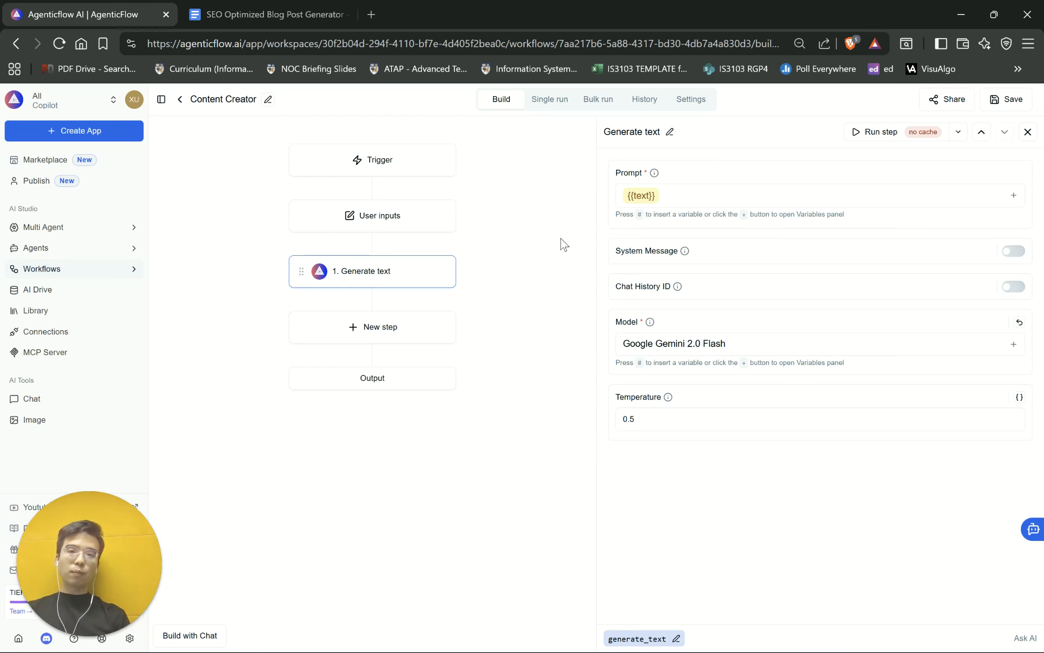
left_click(401, 220)
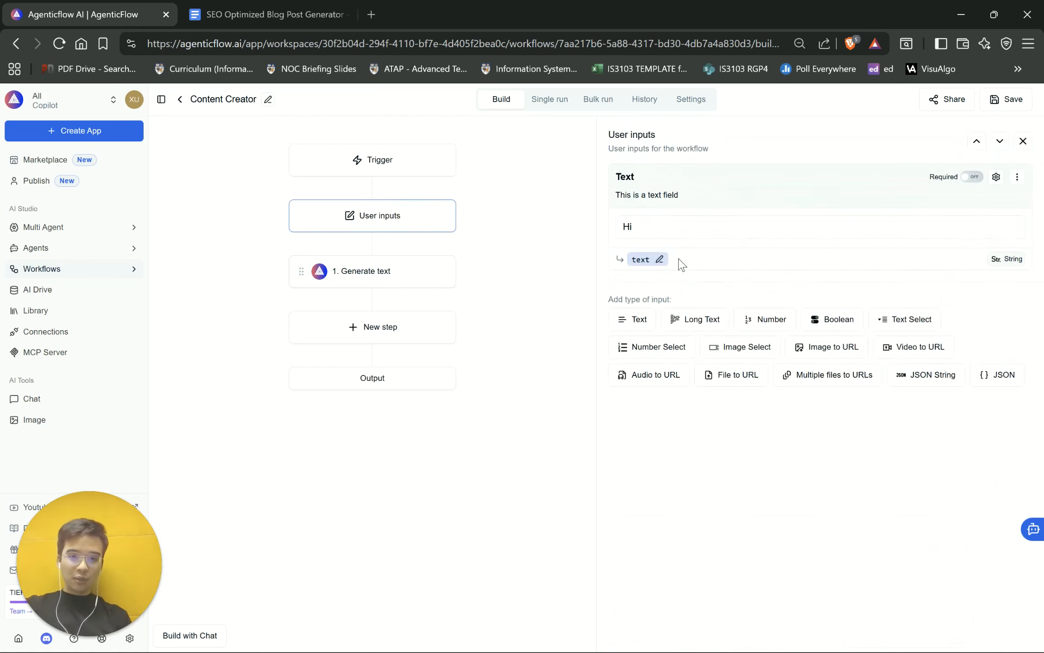
Clear the Generate text step's prompt and reinsert the "text" user input variable, keeping the current model
left_click(392, 278)
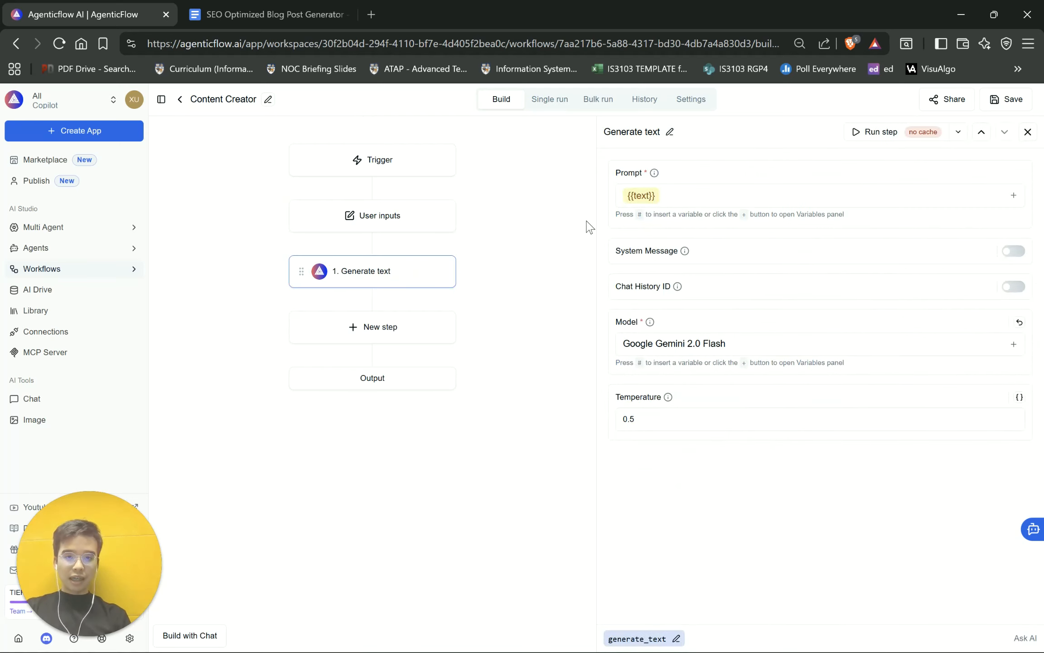
left_click(671, 200)
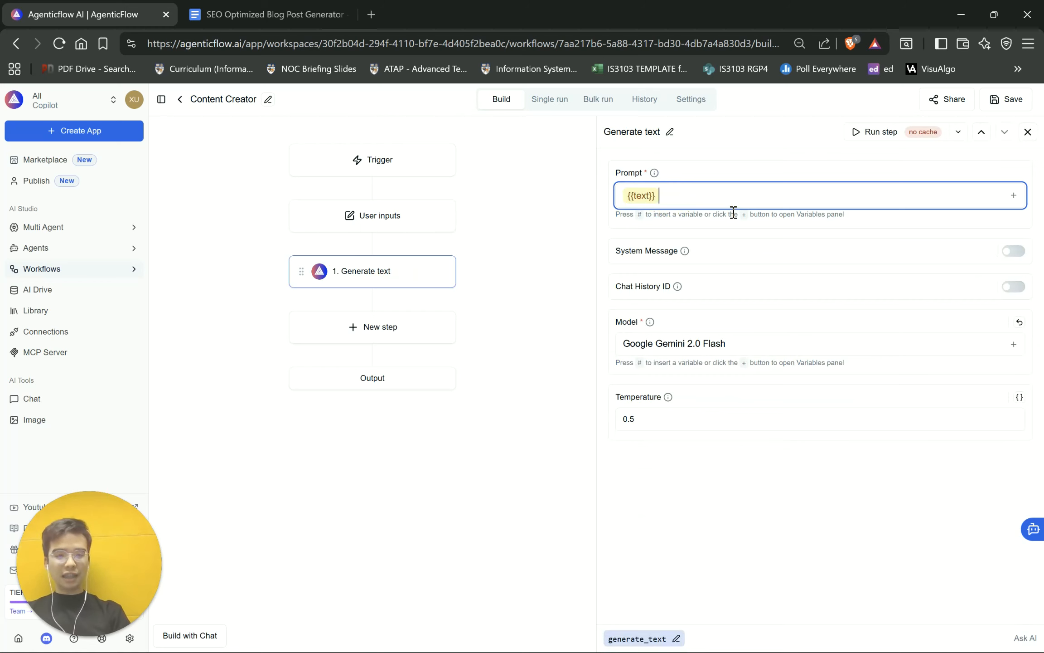
key("BackSpace")
type("#")
left_click(701, 194)
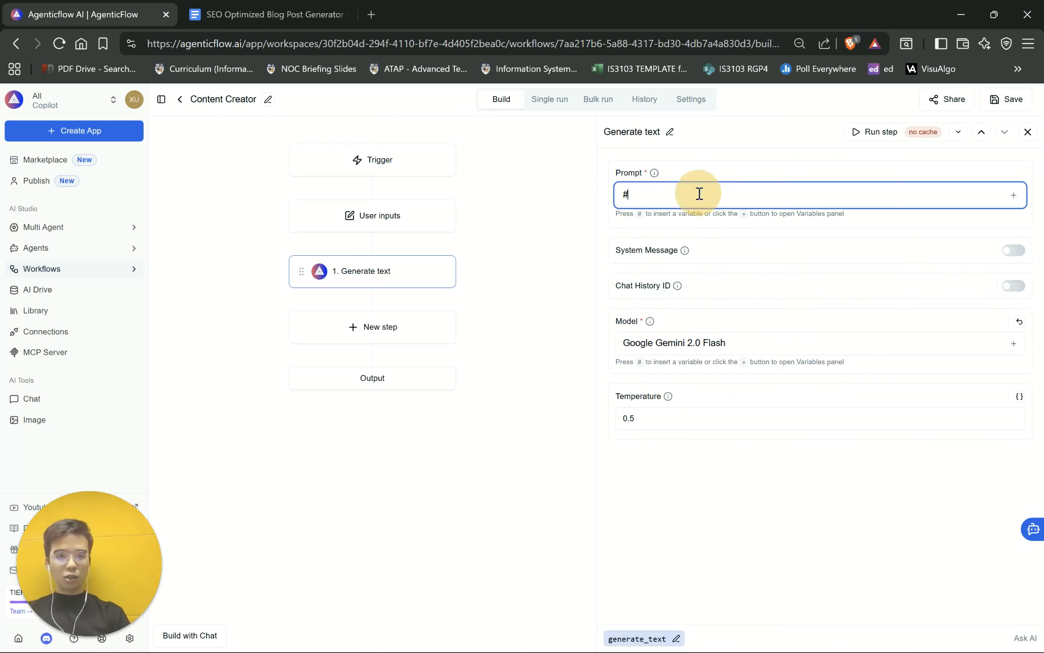
key("BackSpace")
type("#")
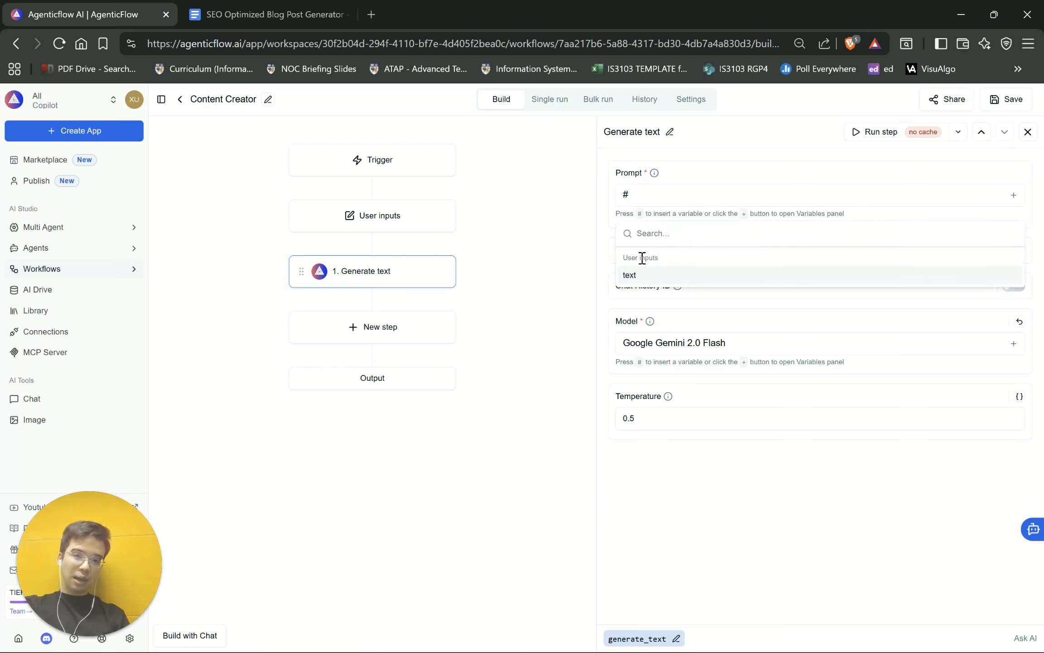
left_click(966, 276)
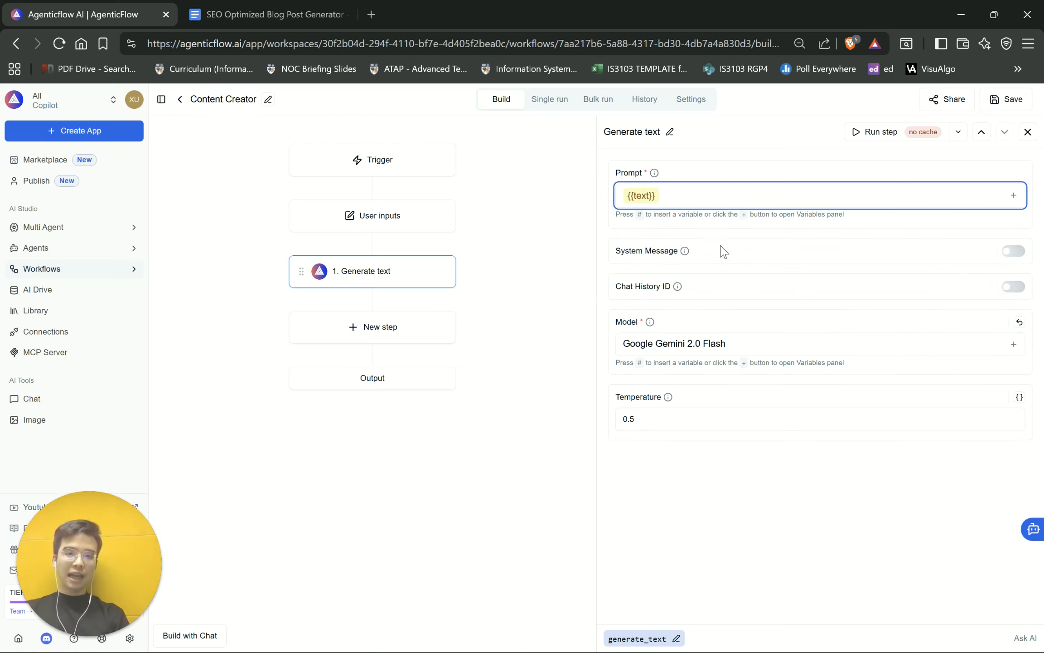
left_click(676, 349)
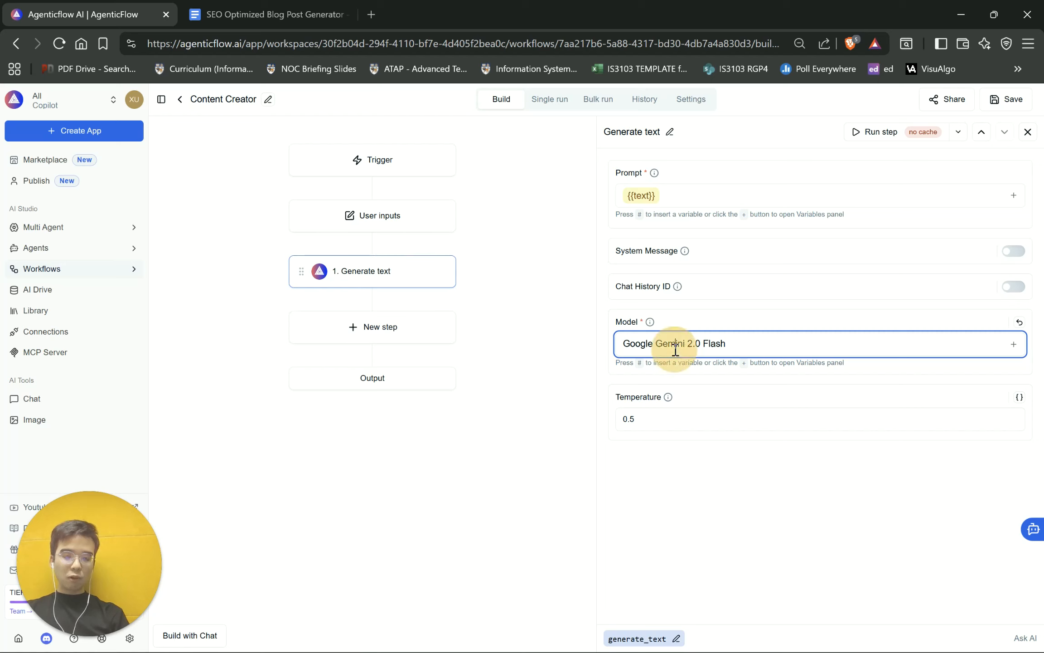
left_click(814, 512)
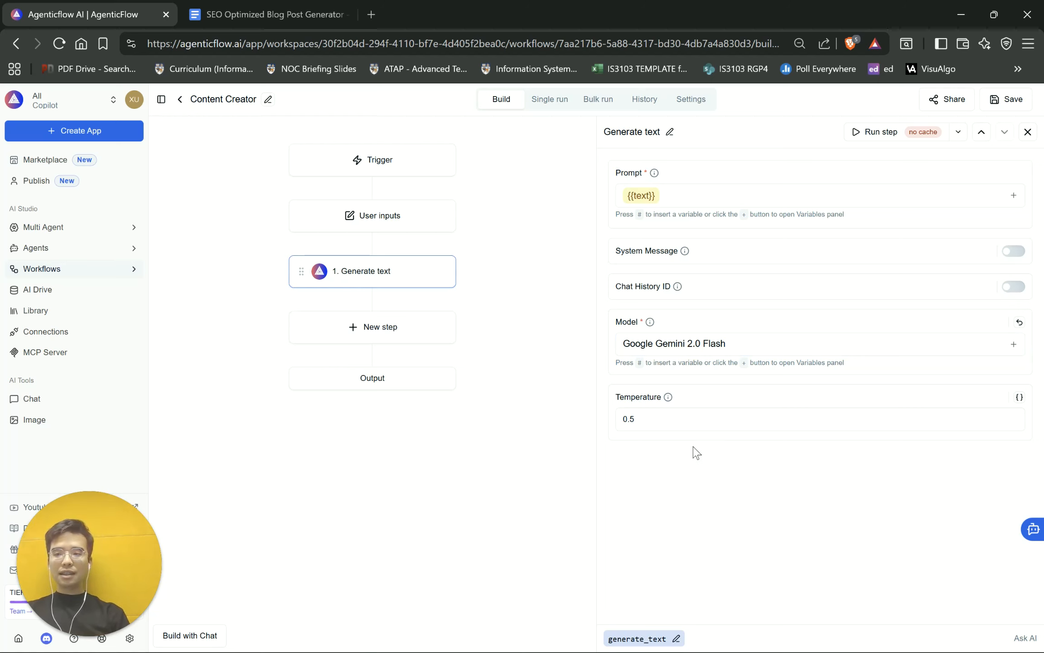
Find the Generate Image (Powered by AgenticFlow) tool and add it as a new step after Generate text
left_click(408, 339)
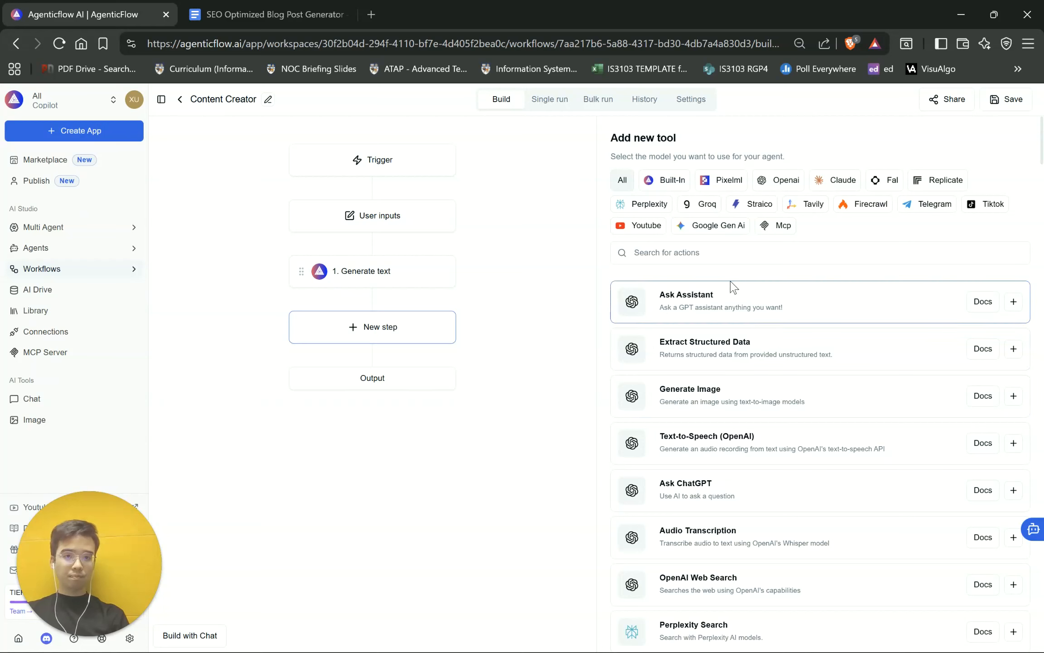
left_click(719, 250)
type("genera")
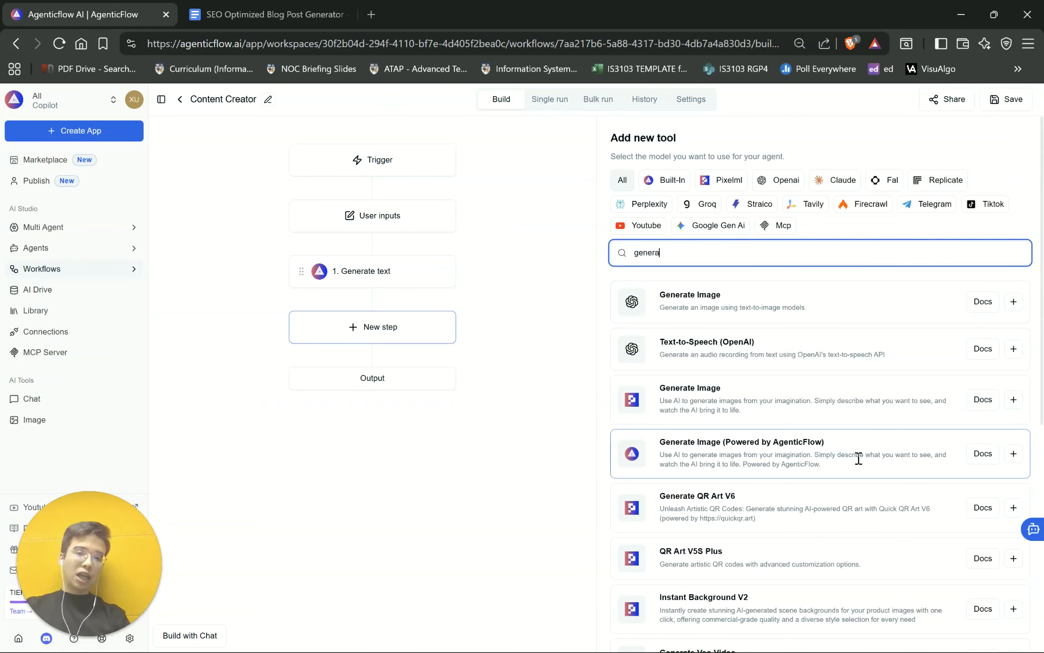
left_click(1014, 455)
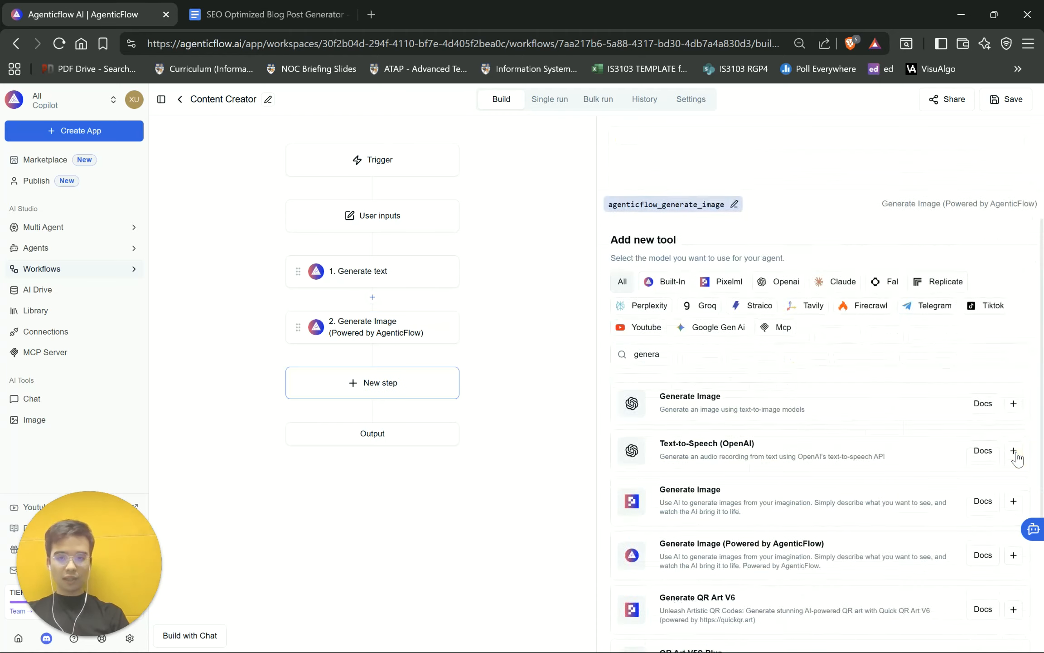
In the Generate Image step, use the "text" user input variable as the prompt and set the aspect ratio to 1:1
left_click(397, 335)
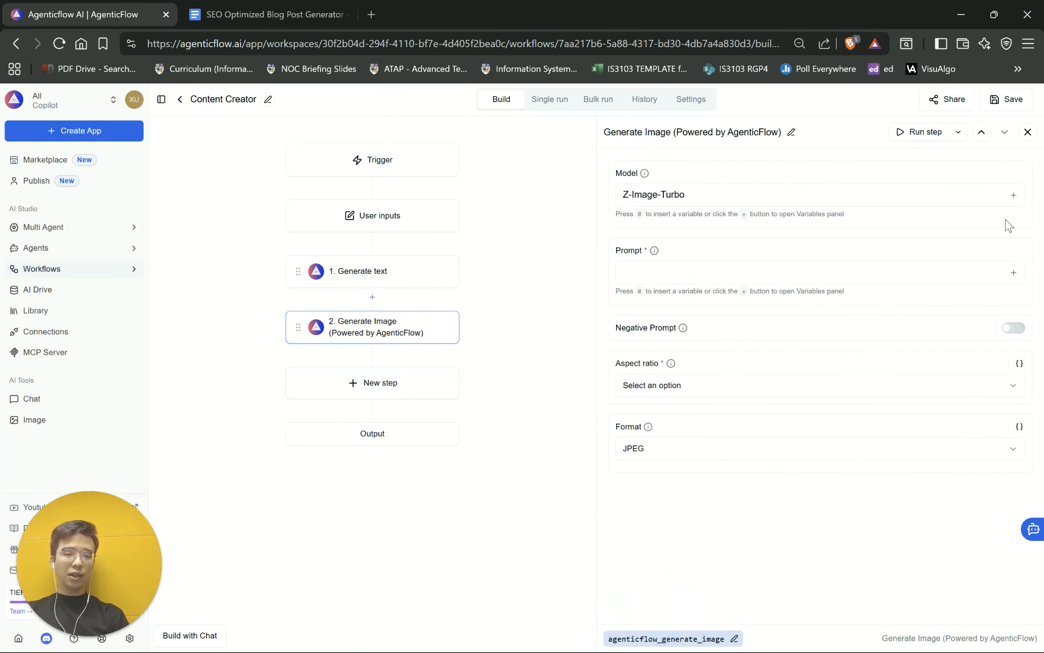
left_click(648, 272)
type("#")
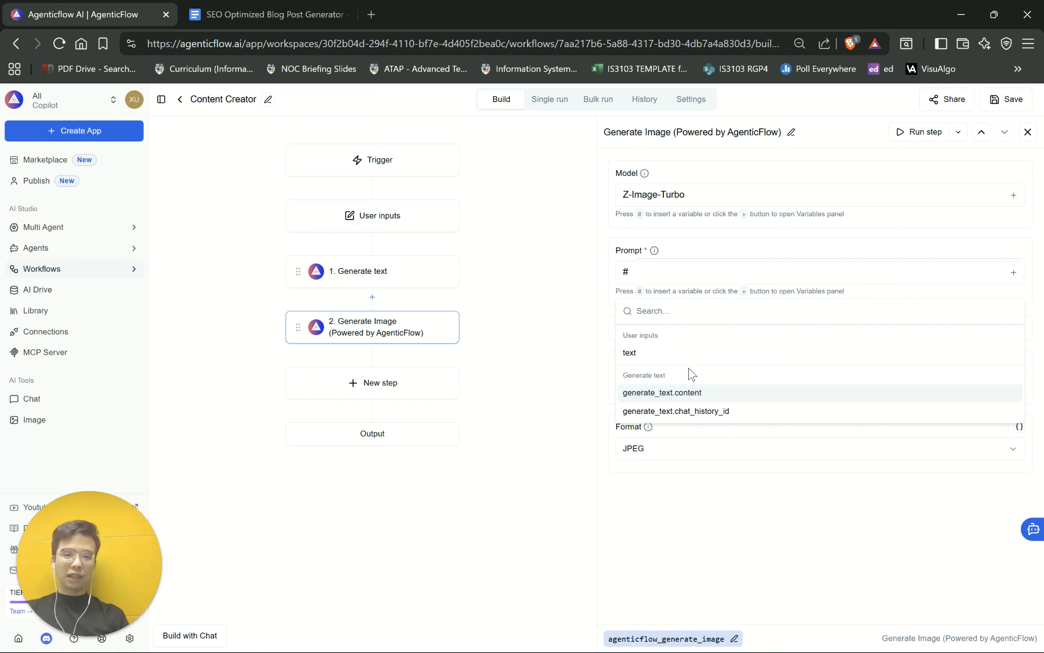
left_click(646, 361)
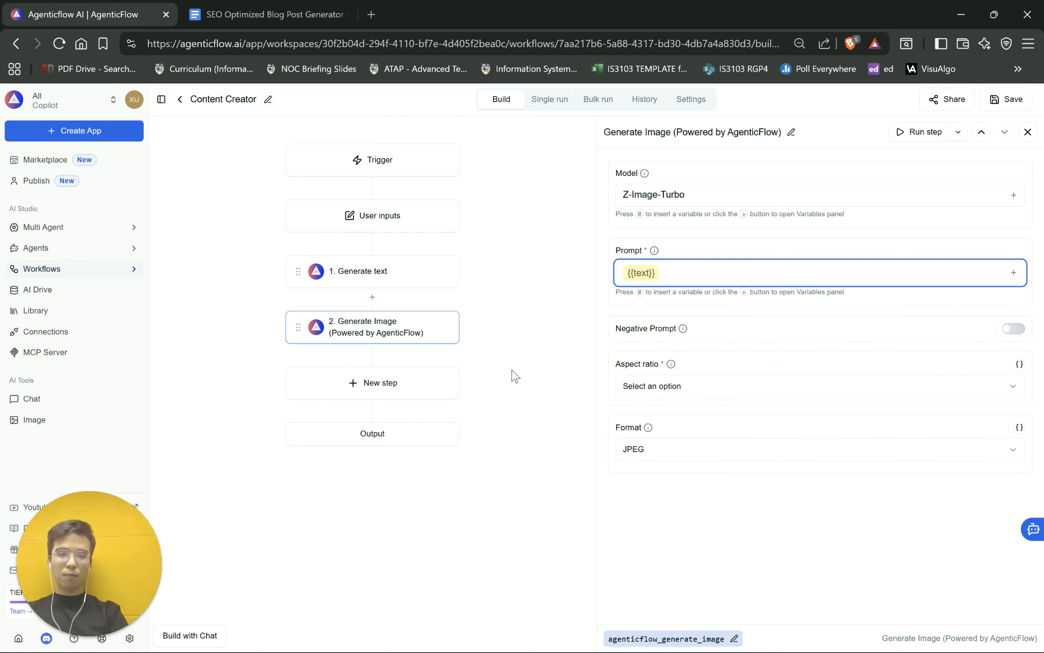
left_click(677, 393)
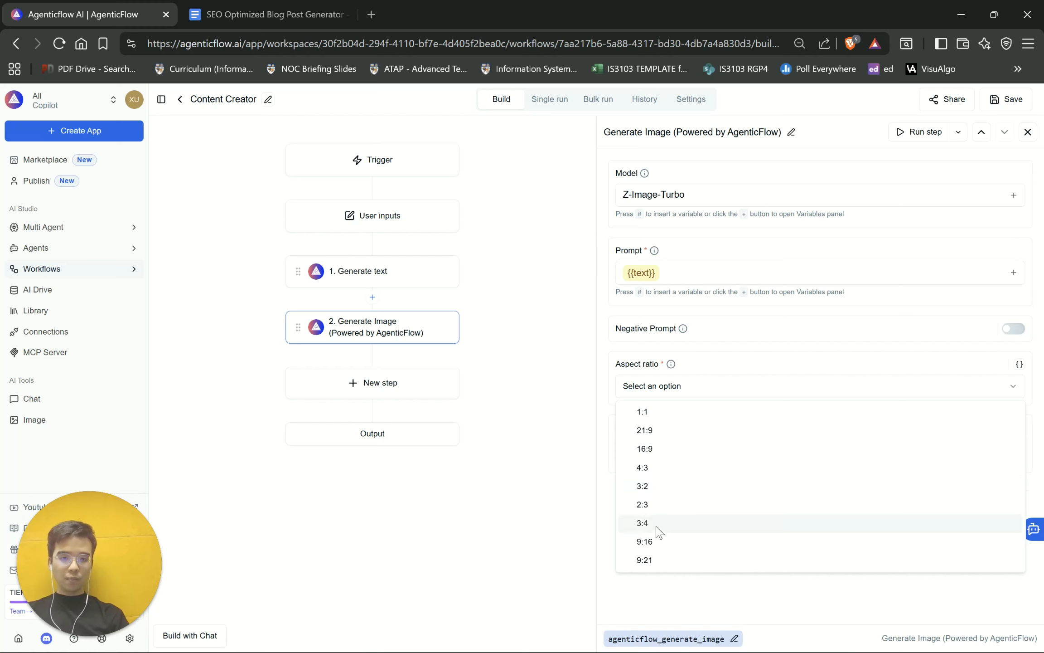
left_click(643, 412)
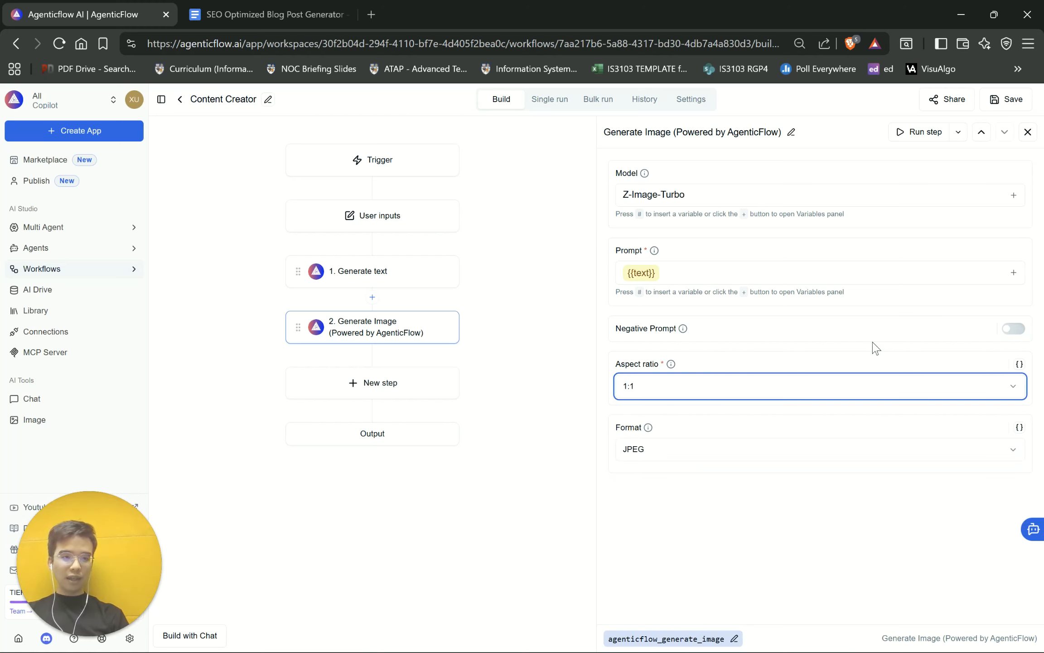
Enable the Generate Image step's negative prompt and set it to "NSFW"
left_click(1023, 334)
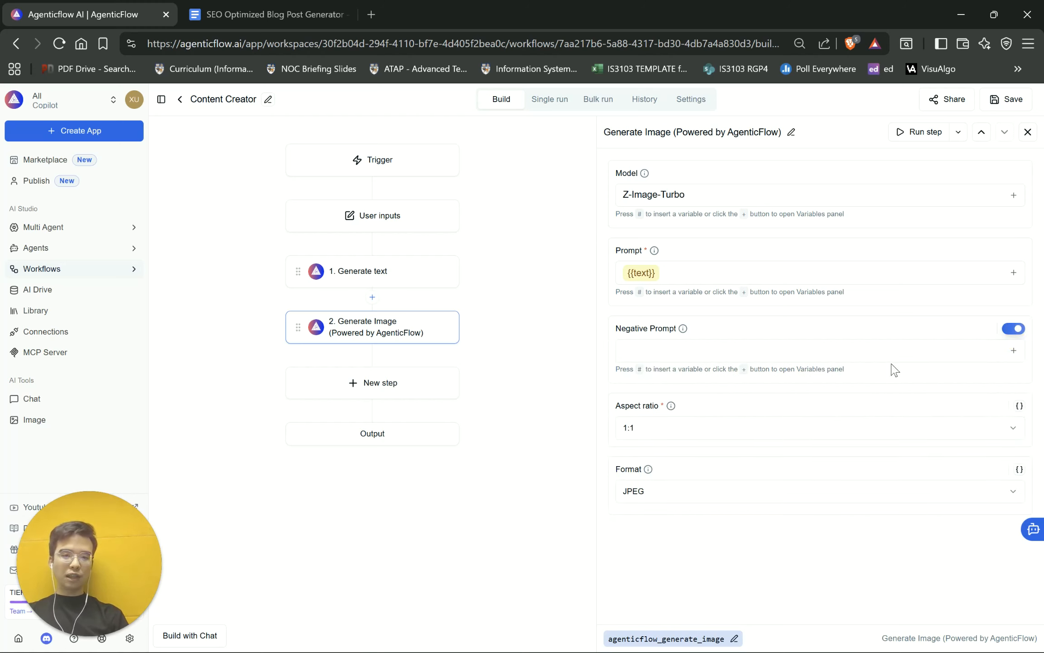
left_click(767, 352)
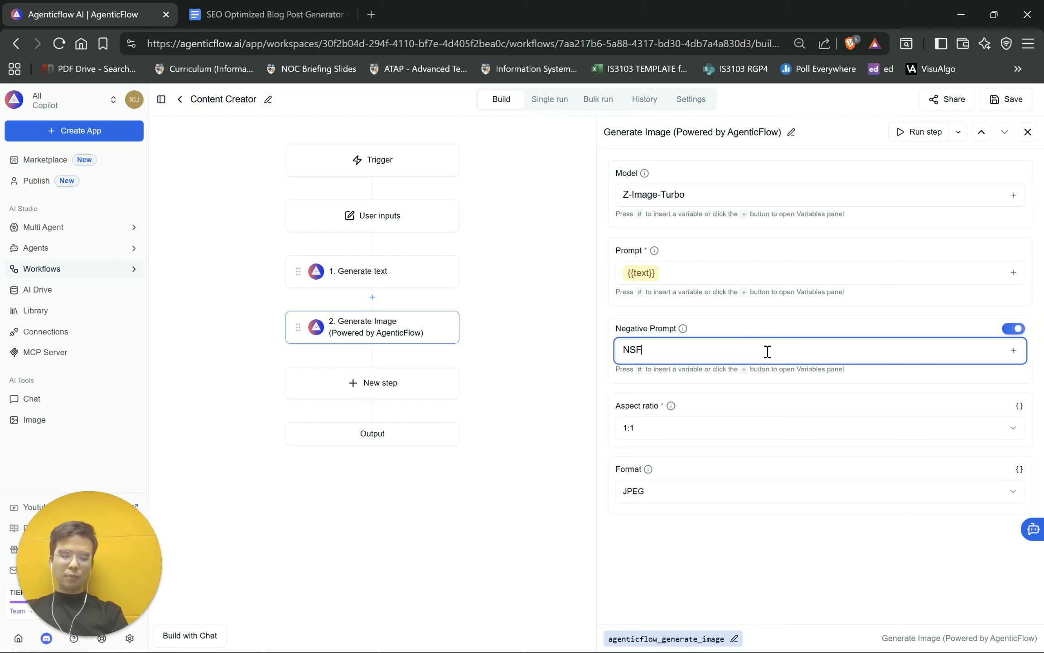
left_click(684, 580)
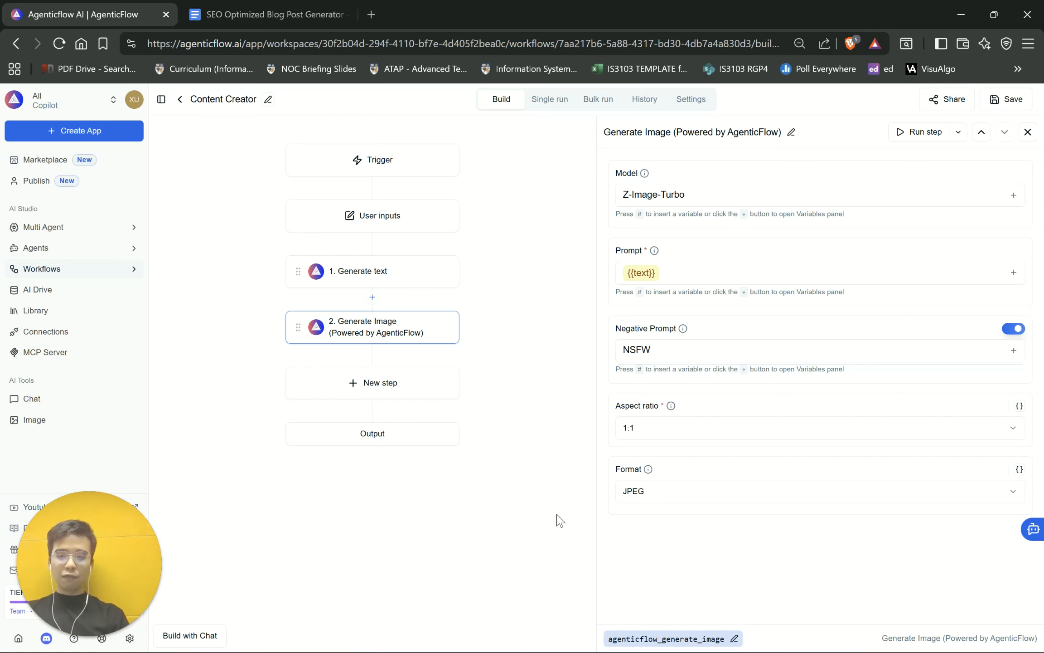
Begin another workflow step, limiting the available tools to the Mcp category and clearing the old search text
left_click(392, 380)
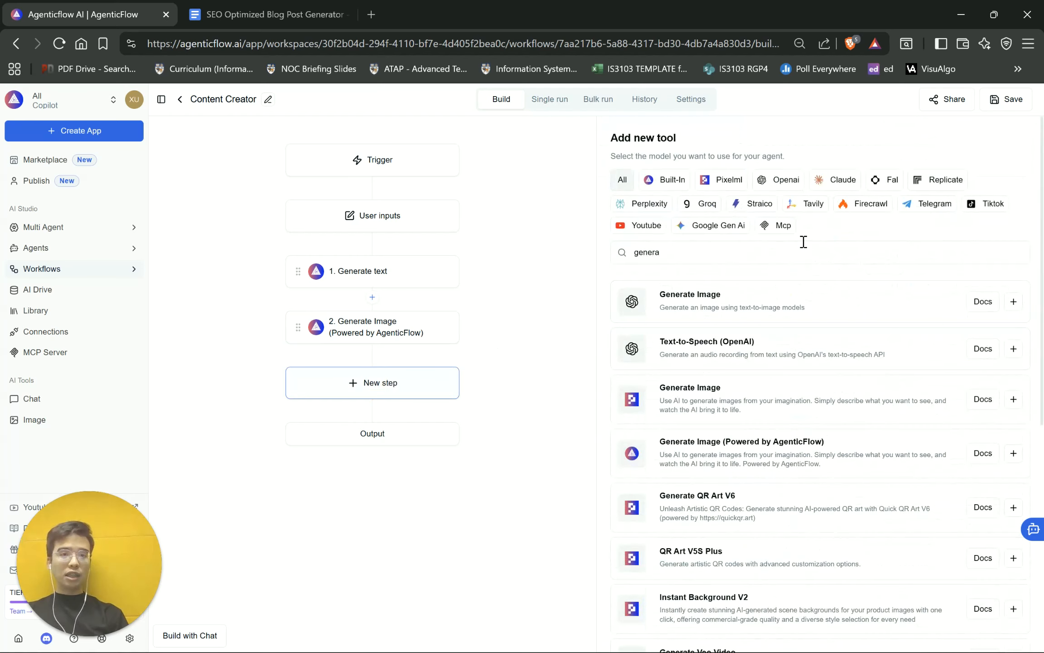
left_click(778, 230)
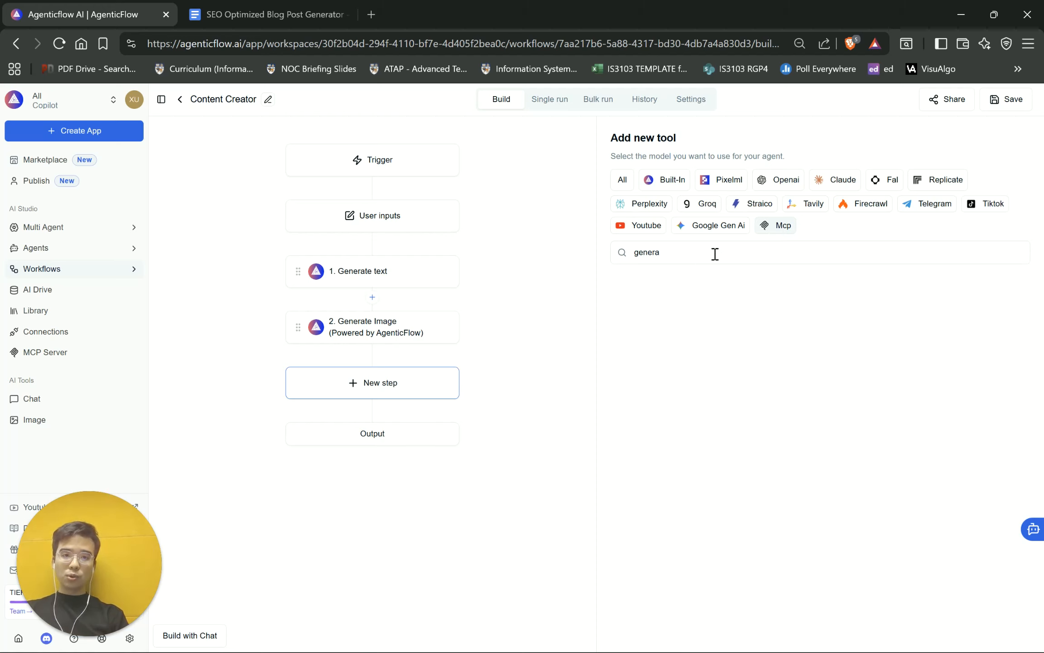
double_click(701, 253)
key("BackSpace")
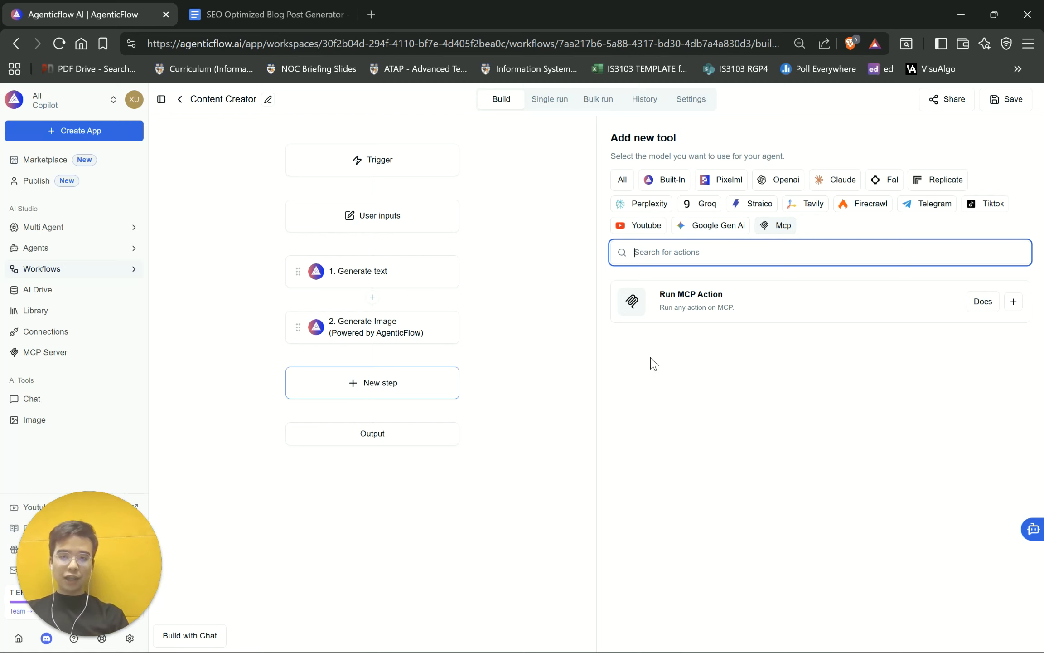
Check the "SEO Optimized Blog Post Generator" document in Google Docs and, back in AgenticFlow, add Run MCP Action as the third workflow step
left_click(252, 13)
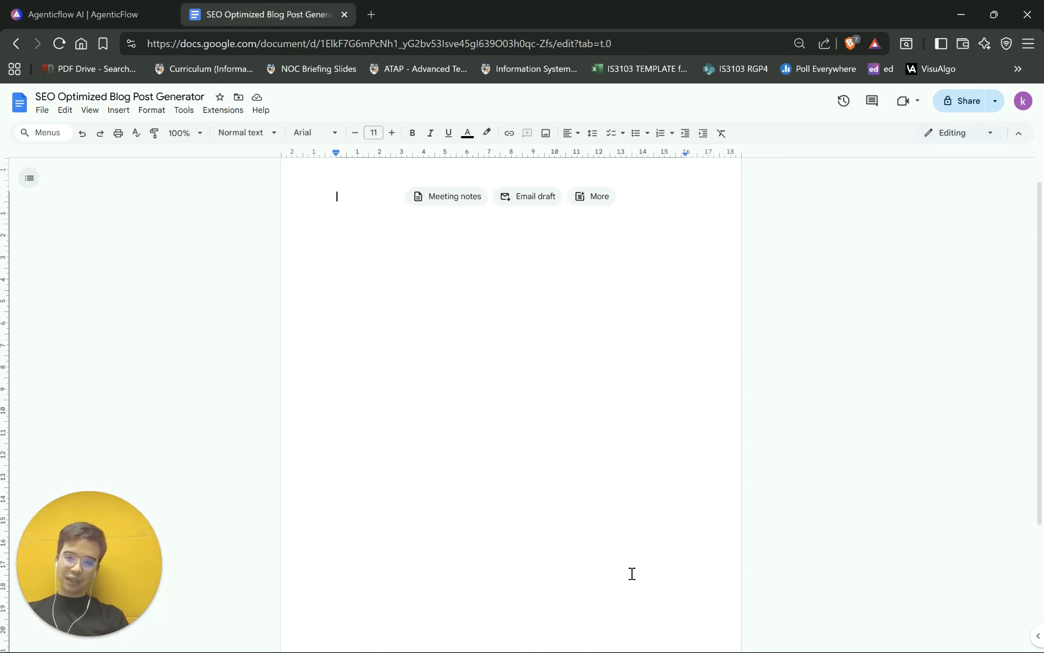
left_click(105, 8)
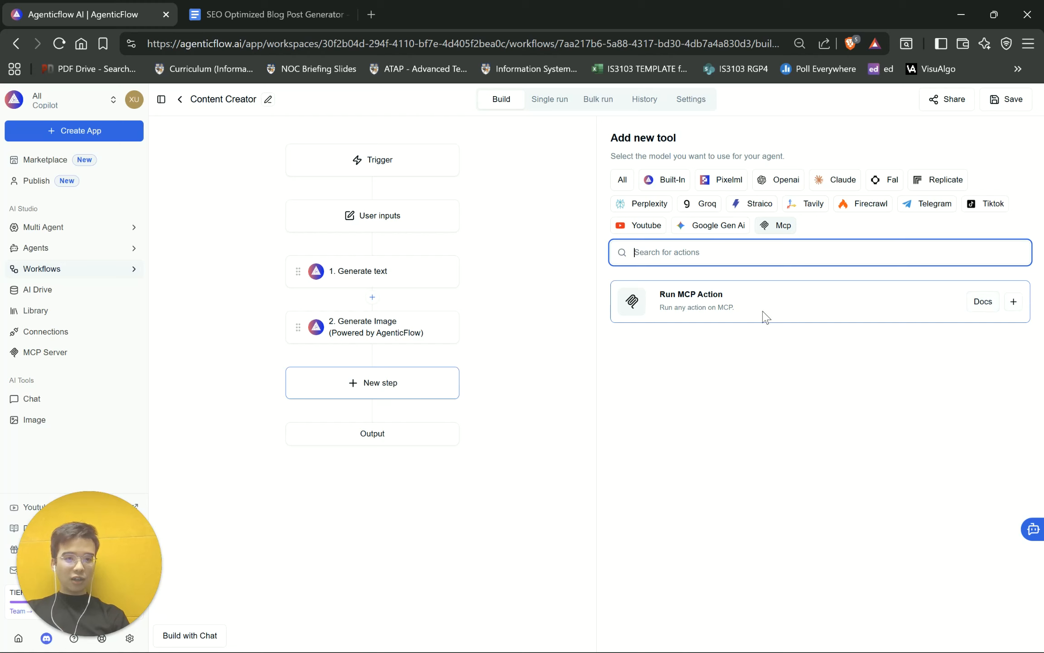
left_click(1013, 302)
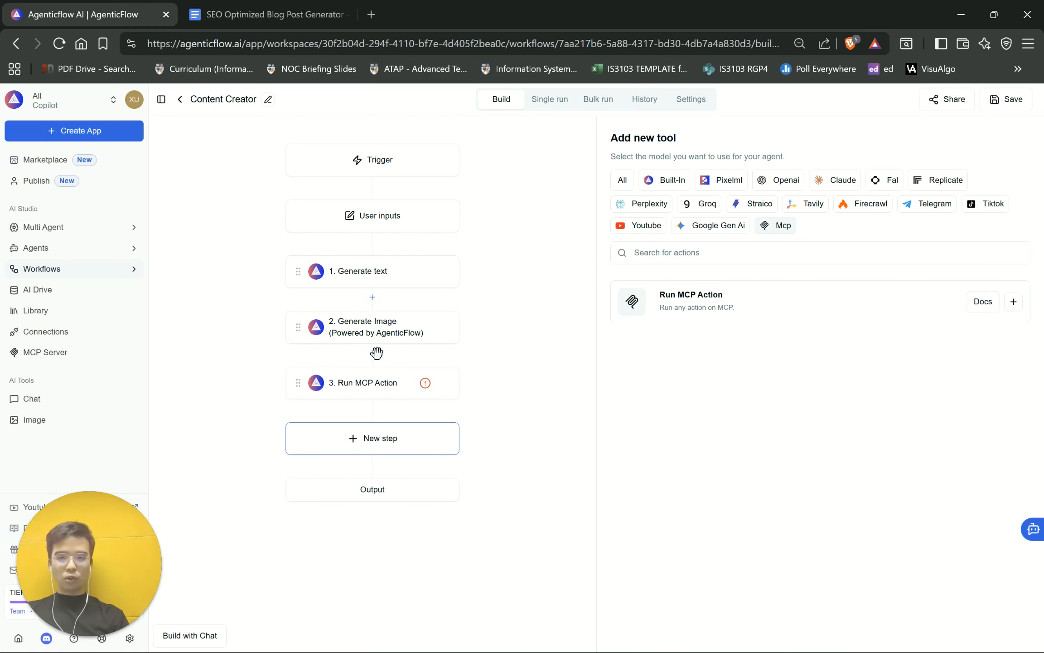
Configure the Run MCP Action step with the Docs KS connection and the google_docs-append-image action
left_click(378, 381)
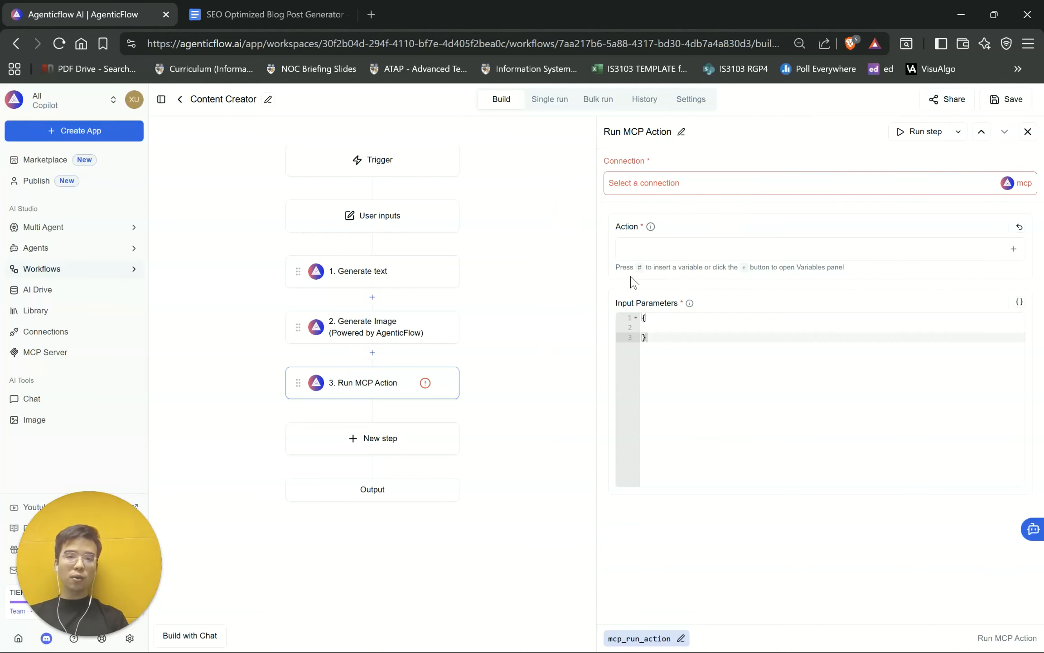
left_click(824, 183)
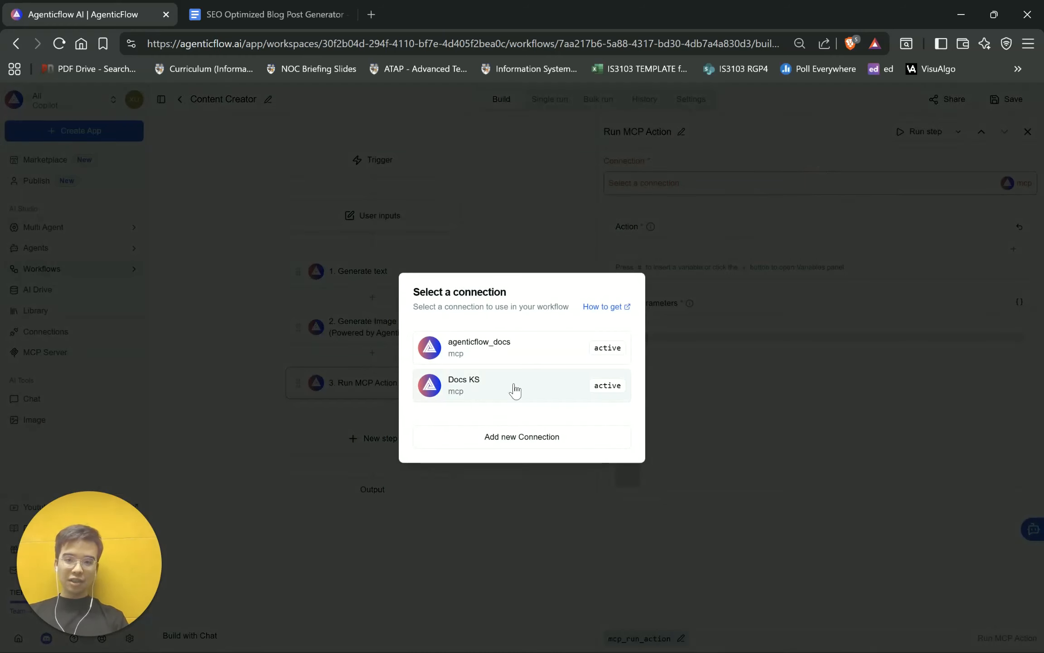
left_click(514, 390)
left_click(696, 255)
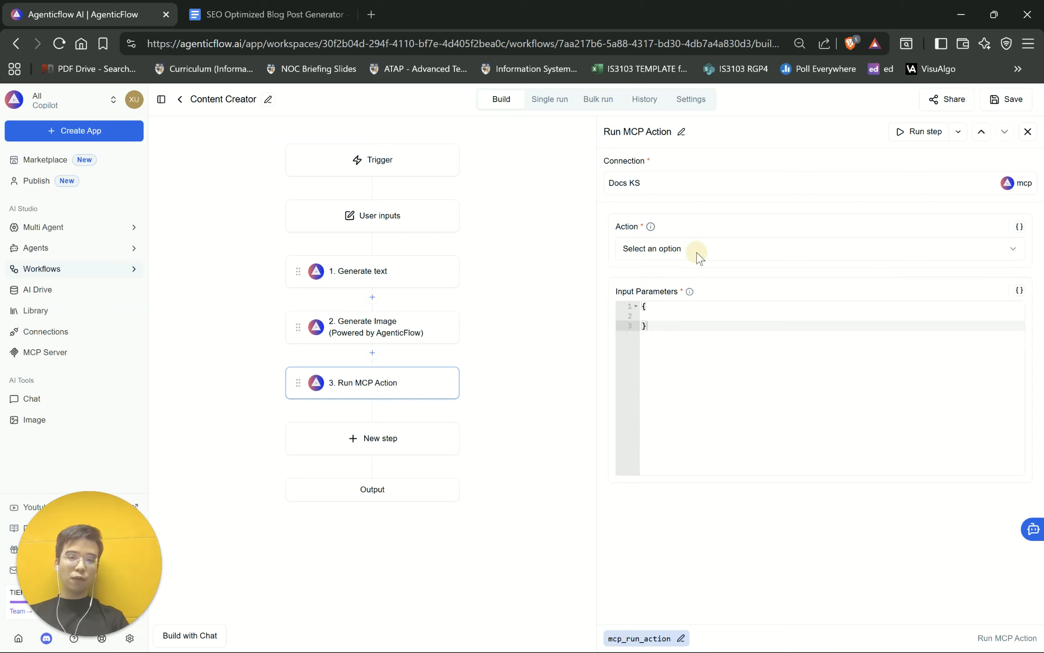
left_click(697, 247)
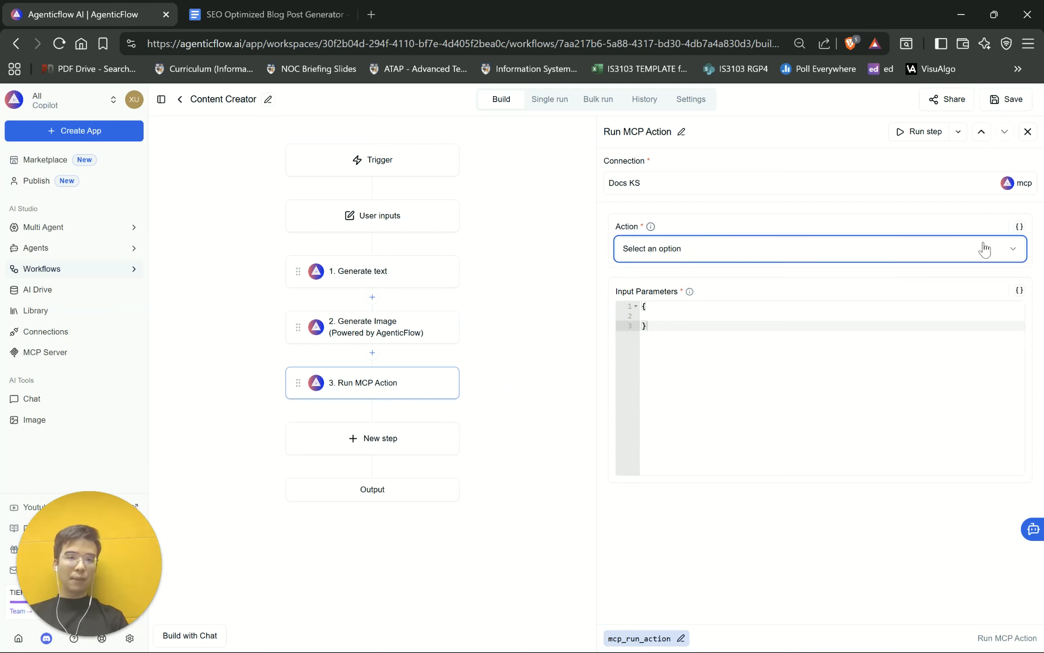
left_click(1010, 250)
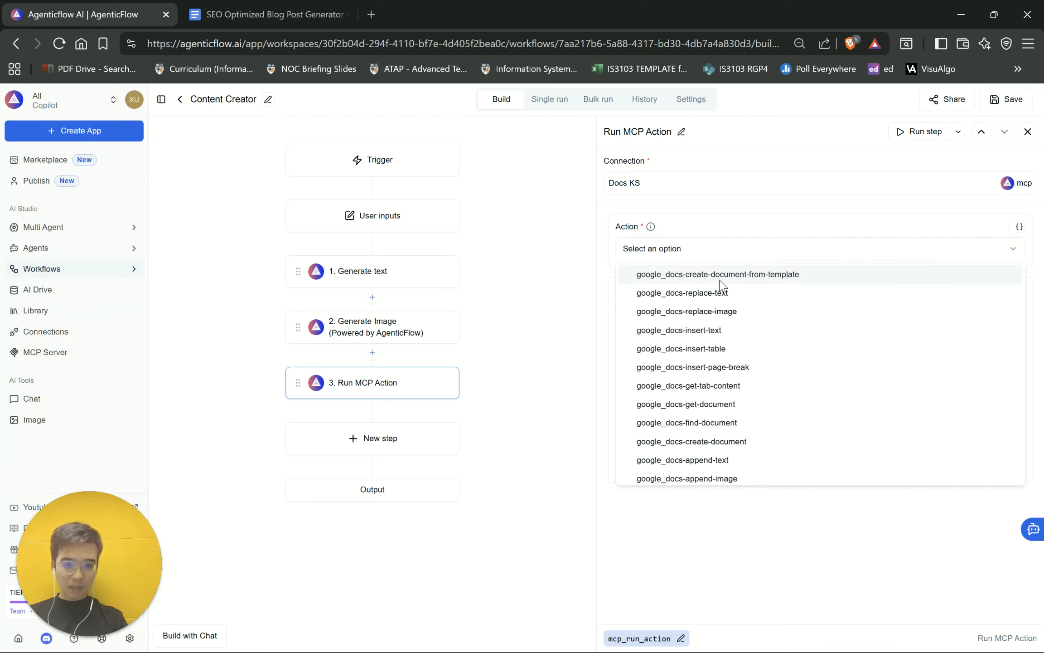
scroll(760, 349, "down", 1)
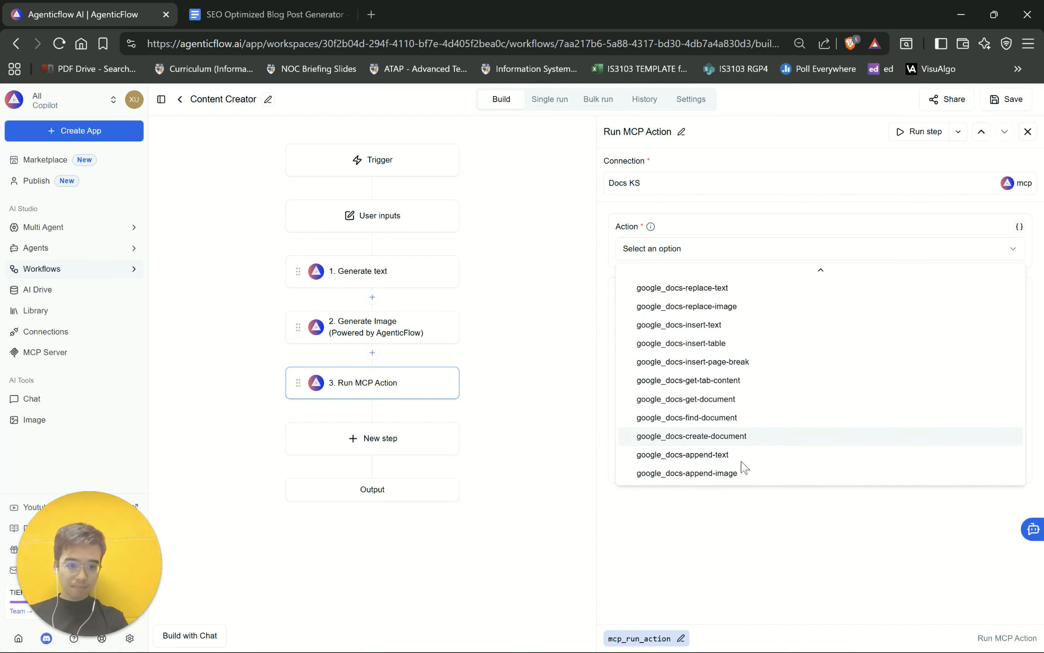
left_click(721, 473)
Set the append-image instruction to "insert" followed by the agenticflow_generate_image.image variable, and save the workflow
left_click(675, 335)
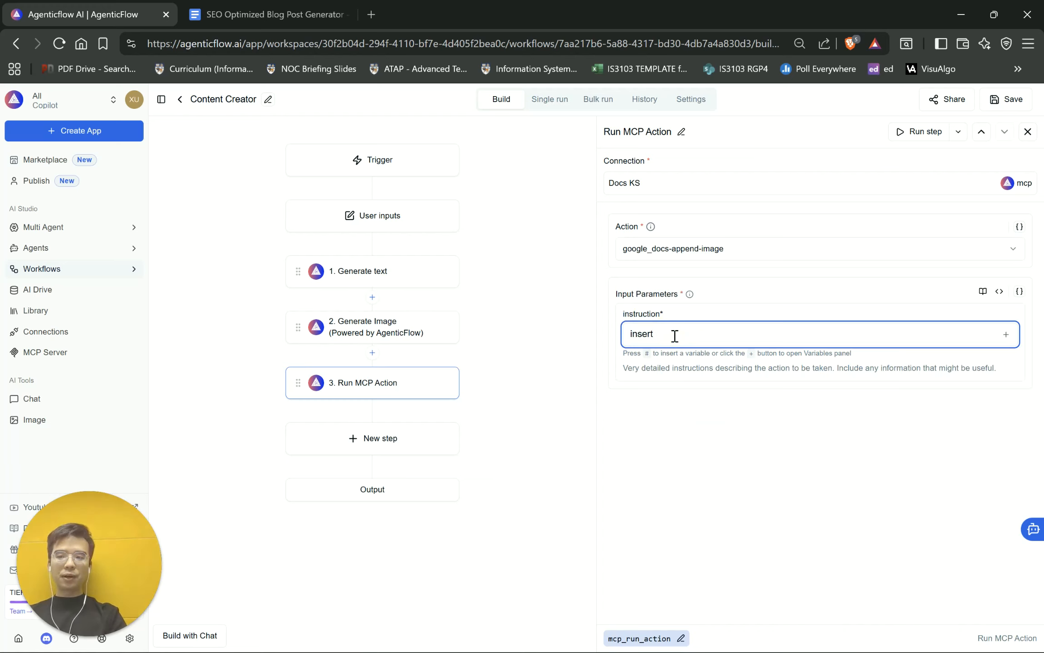
type("insert #")
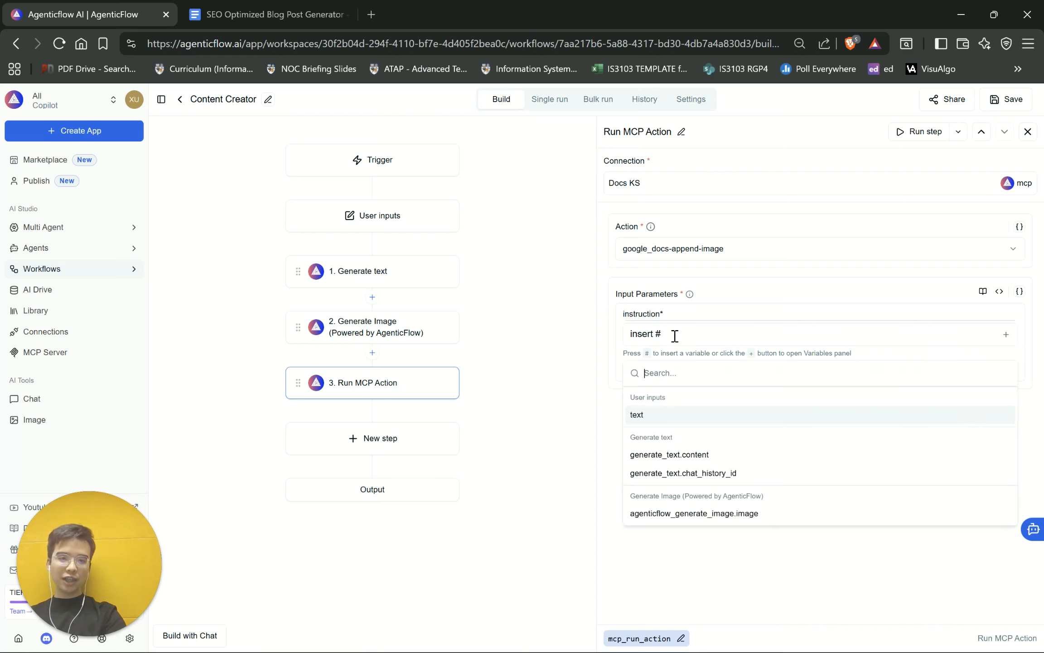
left_click(718, 517)
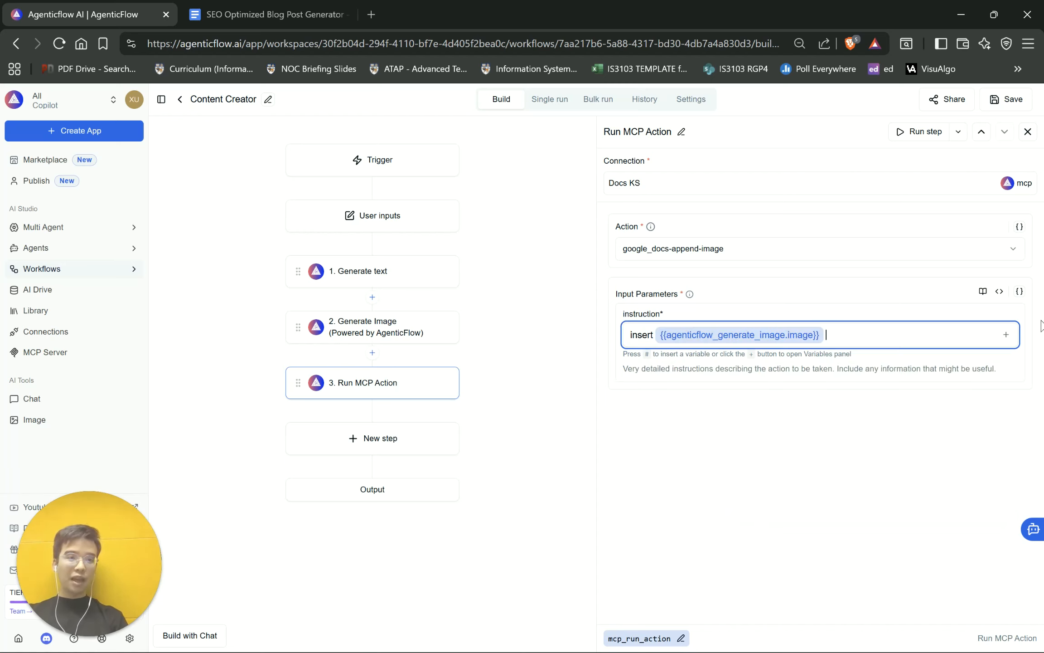
left_click(1009, 99)
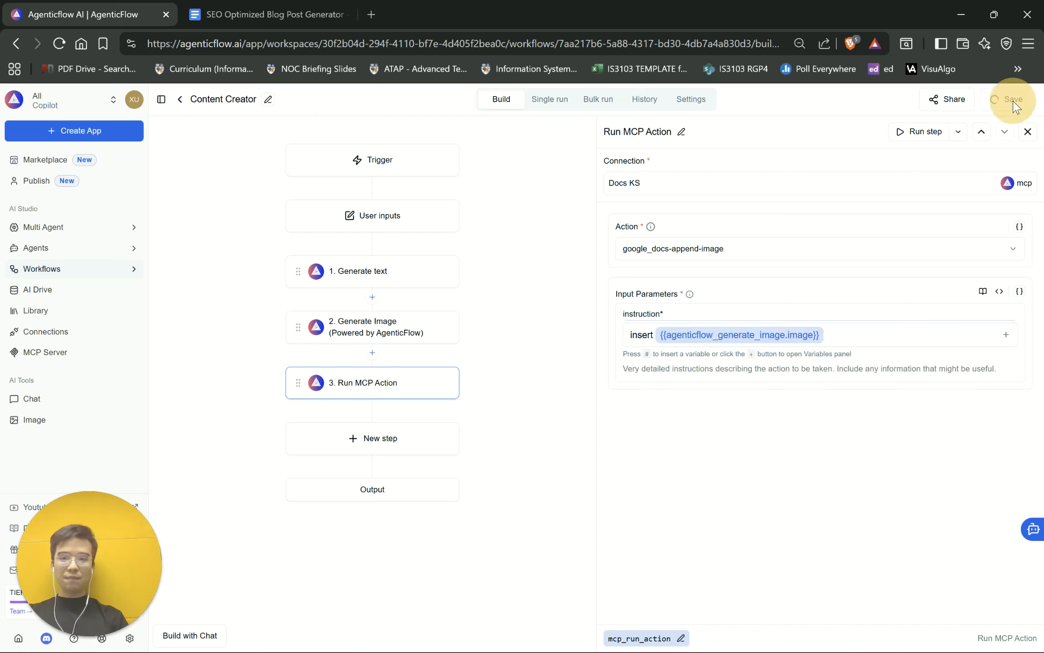
Add a second Run MCP Action step that uses the Docs KS connection and the google_docs-insert-text action
left_click(385, 444)
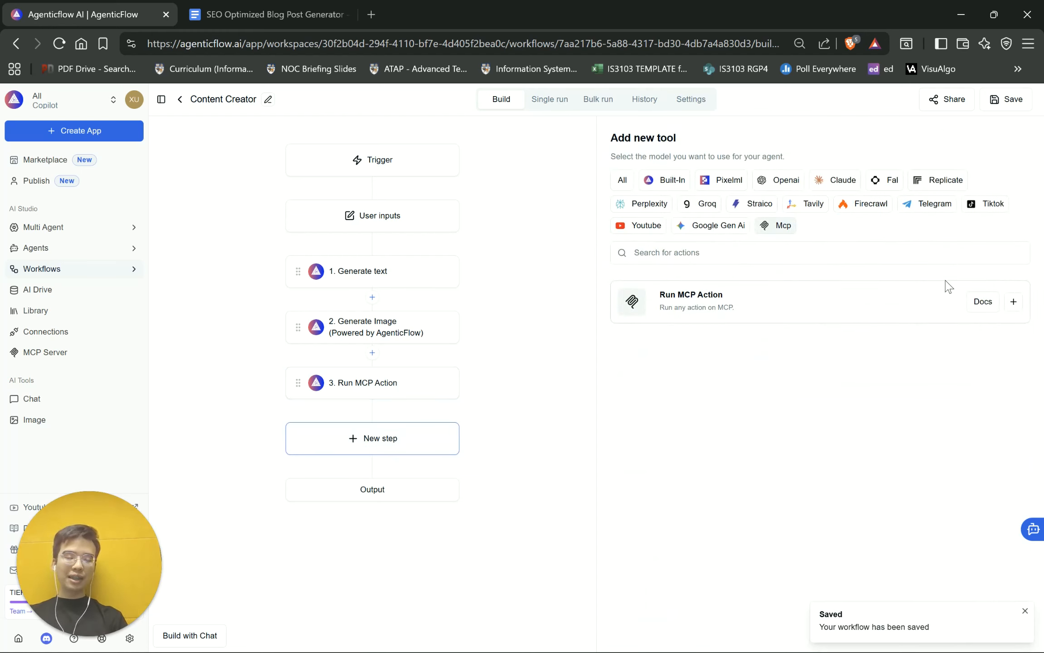
left_click(1013, 302)
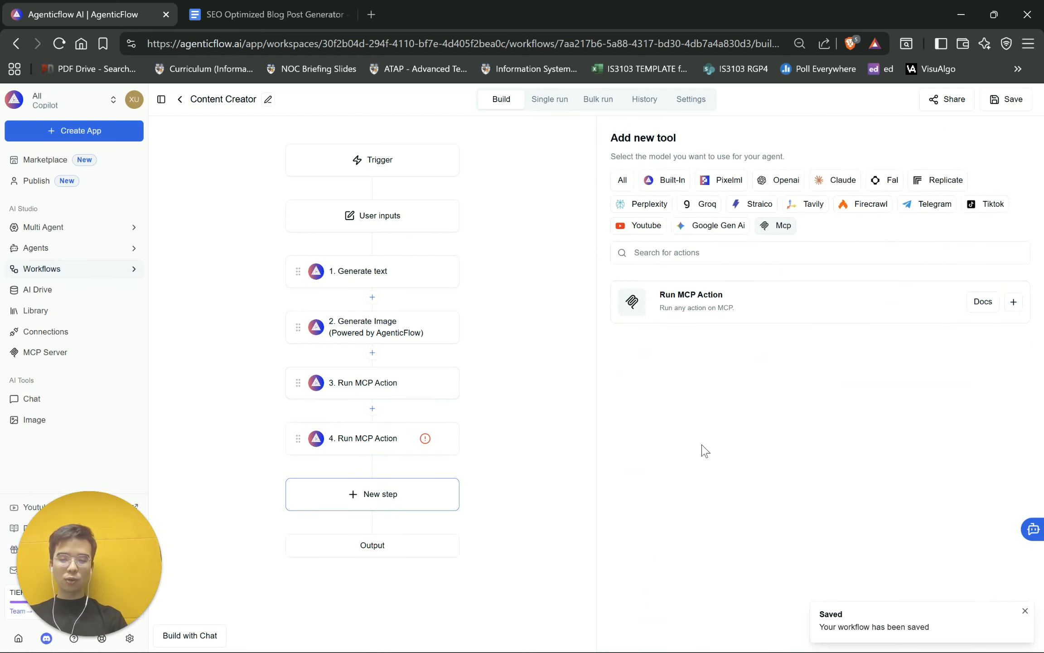
left_click(371, 440)
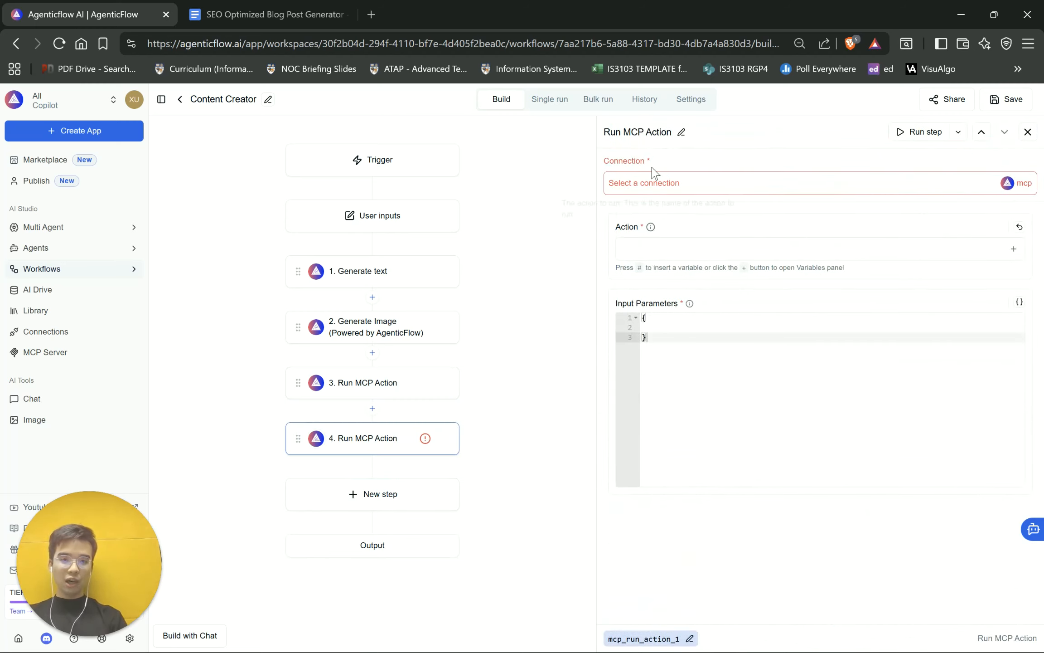
left_click(671, 183)
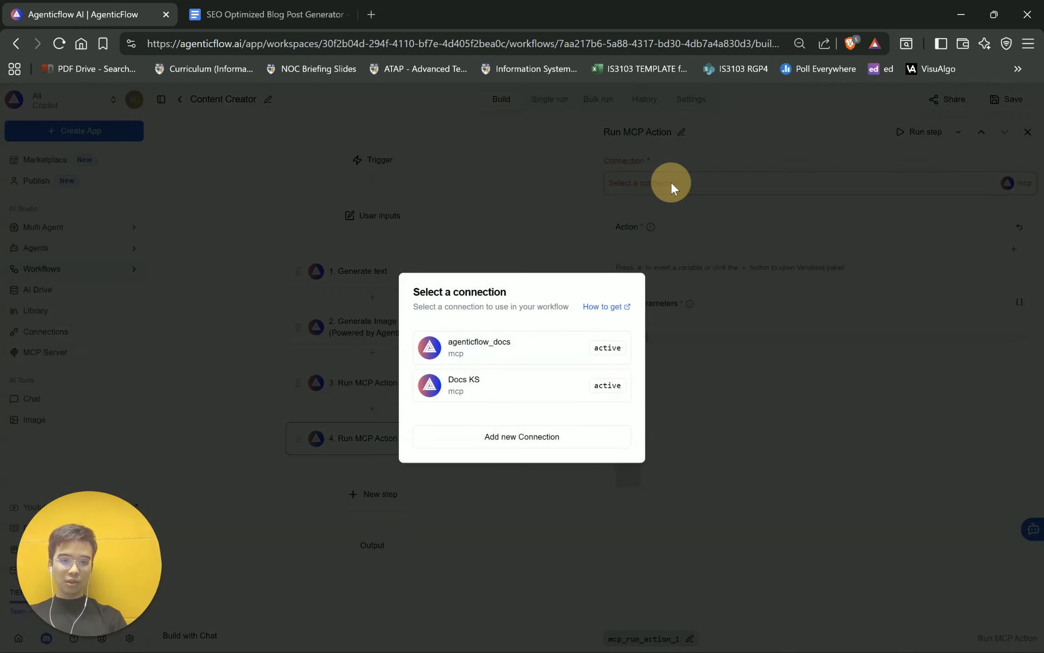
left_click(495, 383)
left_click(747, 248)
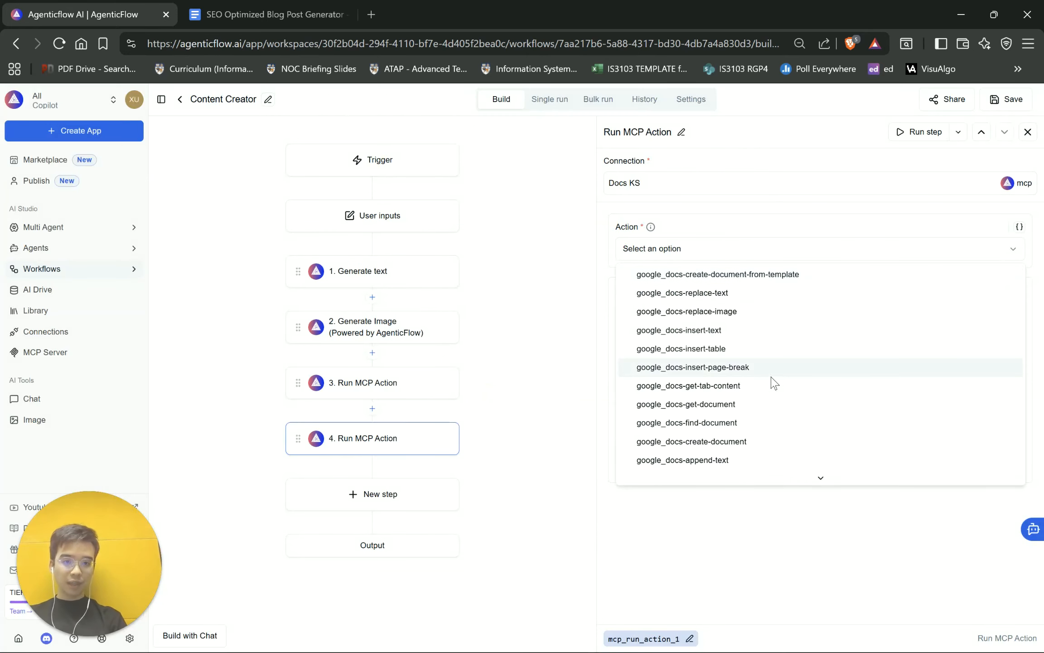
left_click(727, 331)
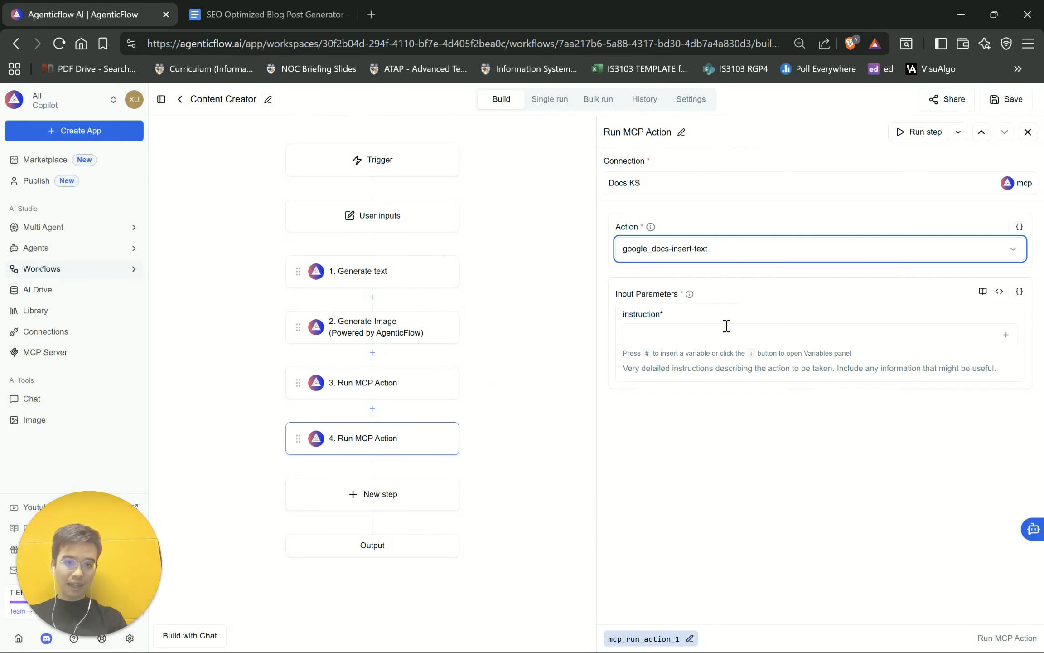
Set the insert-text instruction to "insert" followed by the generate_text.content variable, and save the workflow
left_click(662, 337)
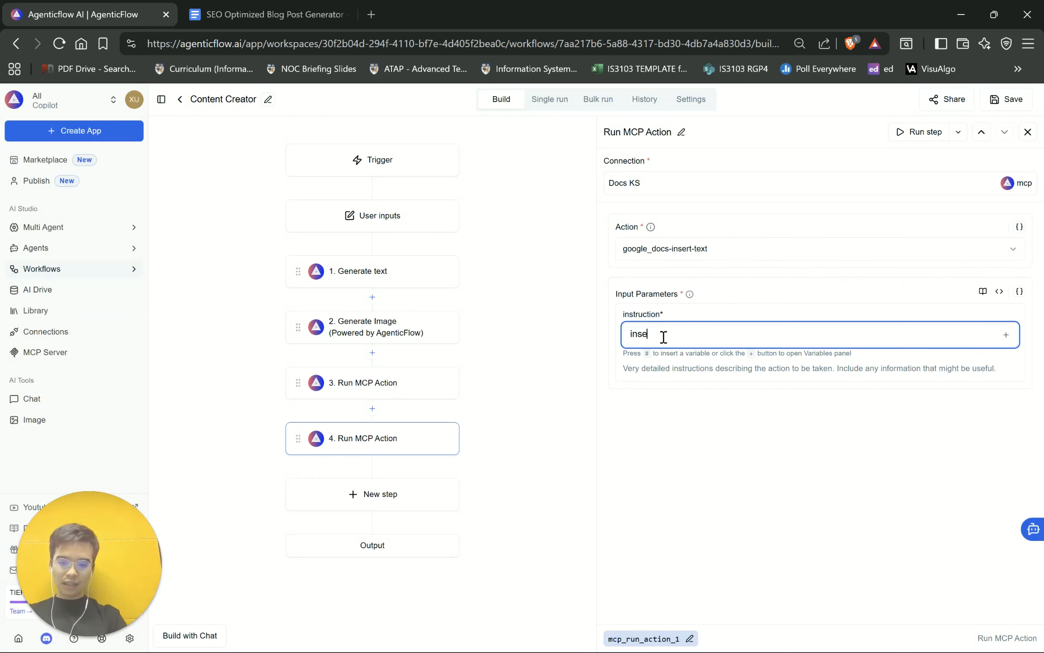
type("insert #")
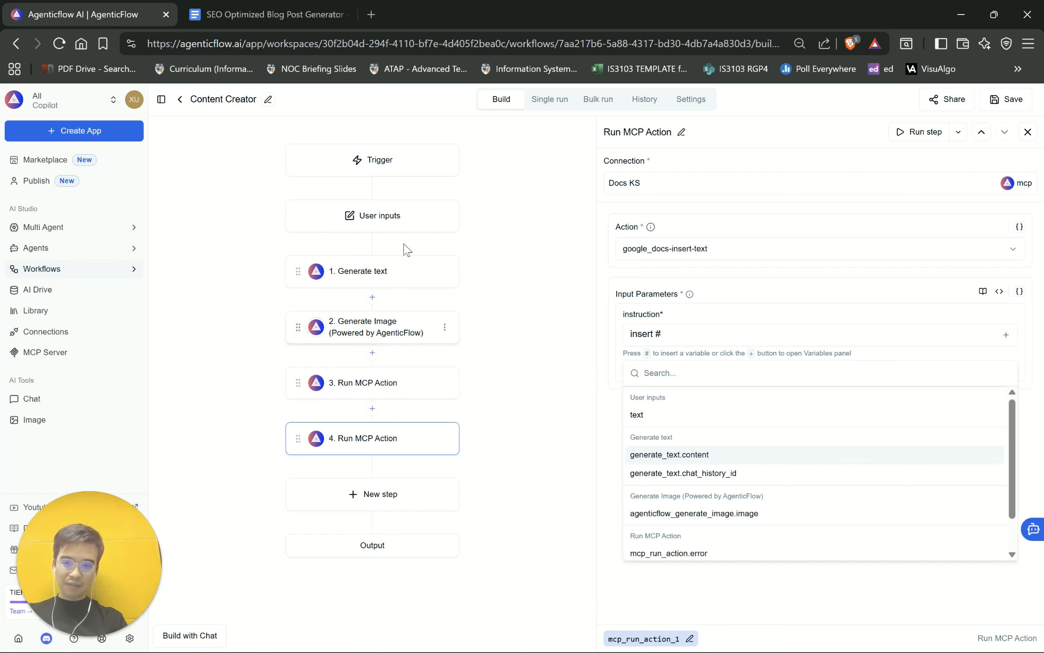
left_click(683, 456)
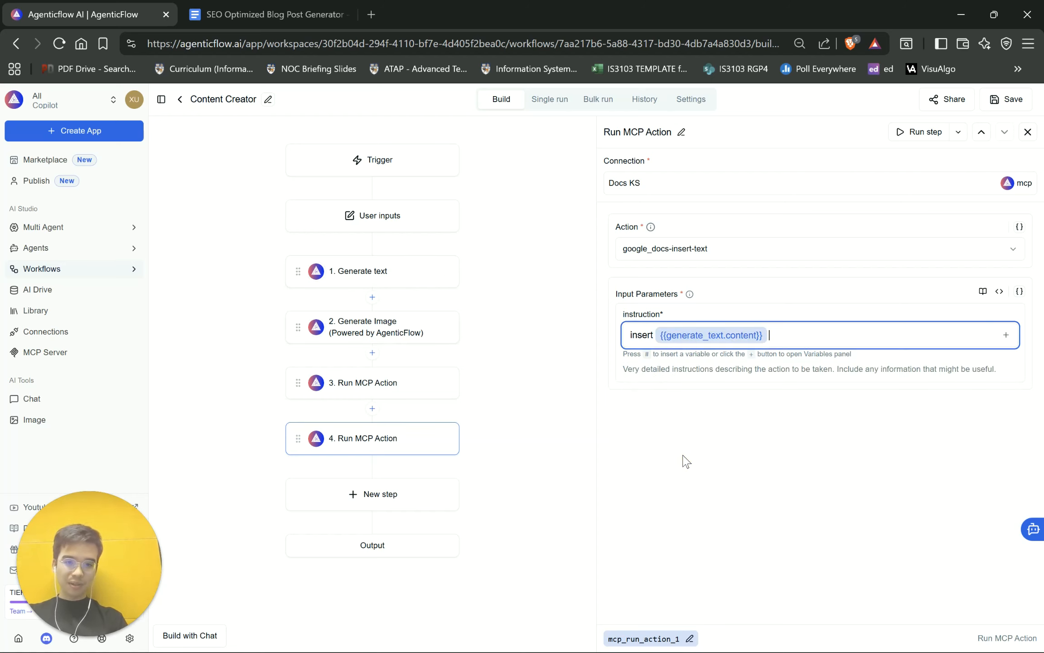
left_click(1008, 98)
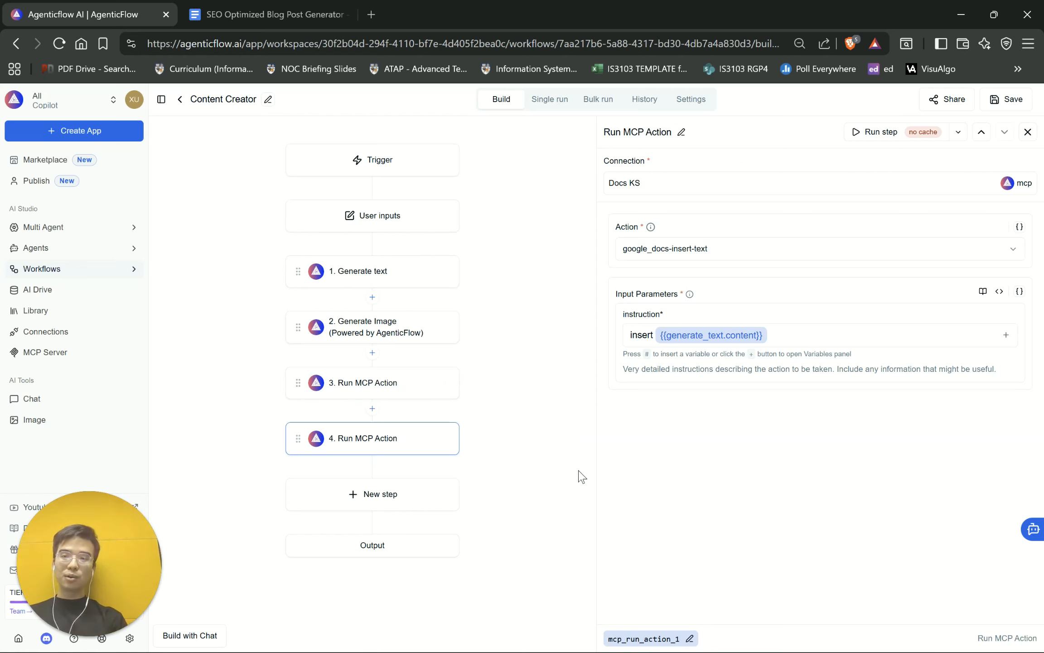
Look at the target document in Google Docs, return to the AgenticFlow workflow and save it again
left_click(268, 14)
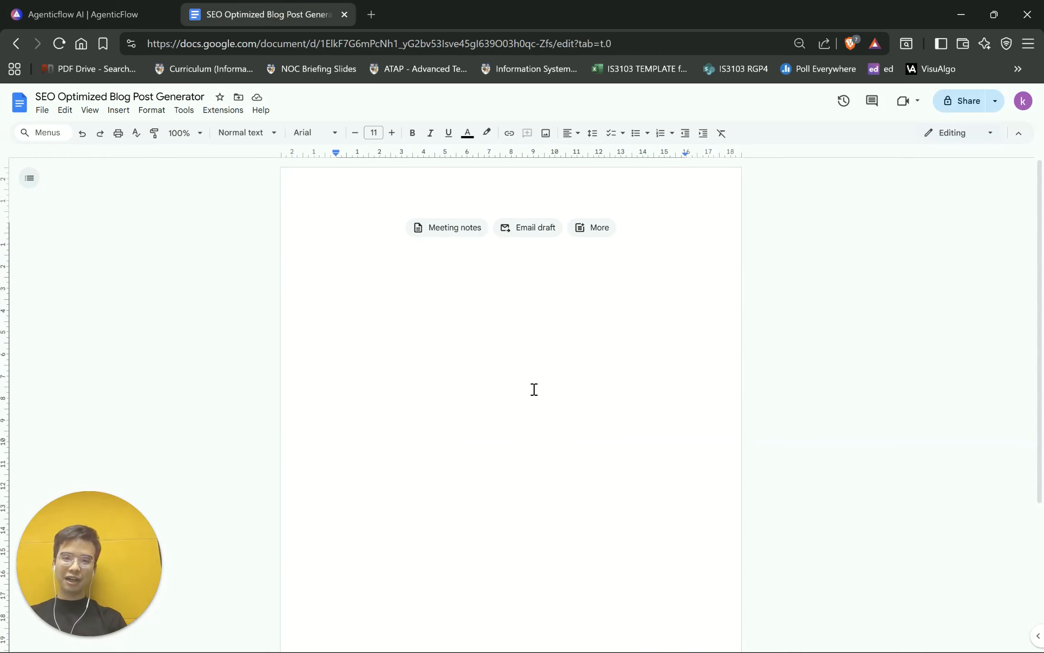
left_click(70, 13)
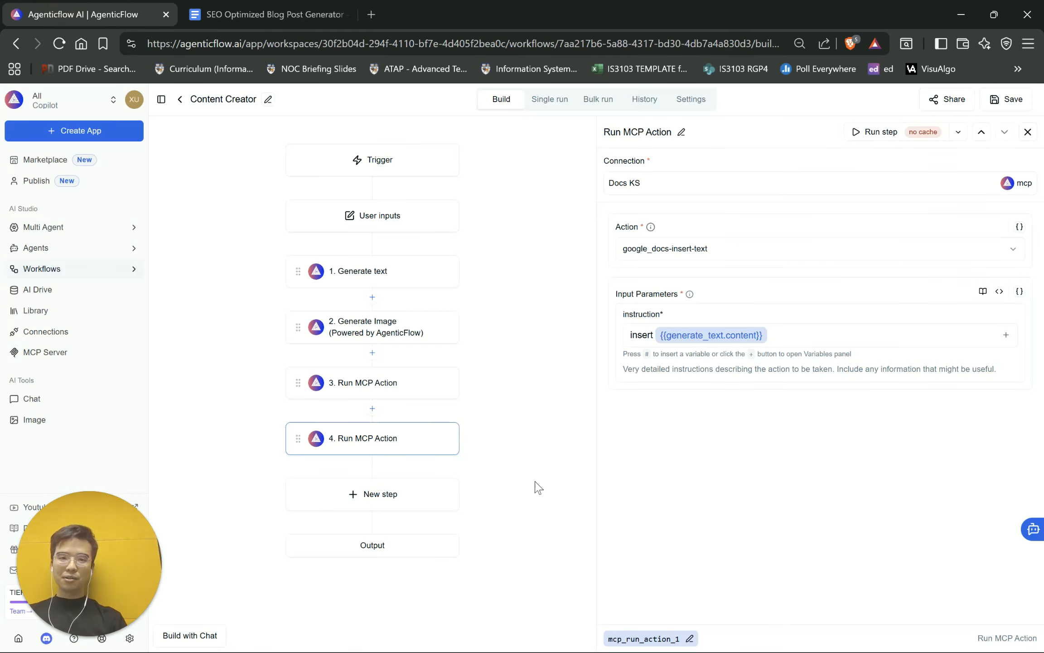
left_click(1010, 98)
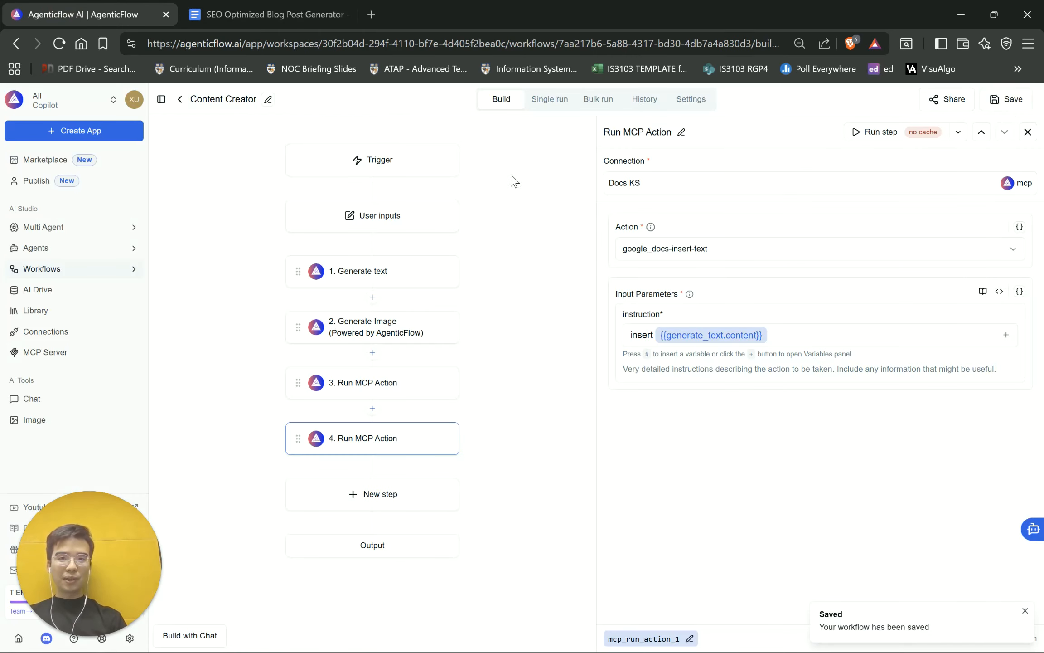
Start a single run of the workflow with the text input "Current RAM Shortage"
left_click(549, 103)
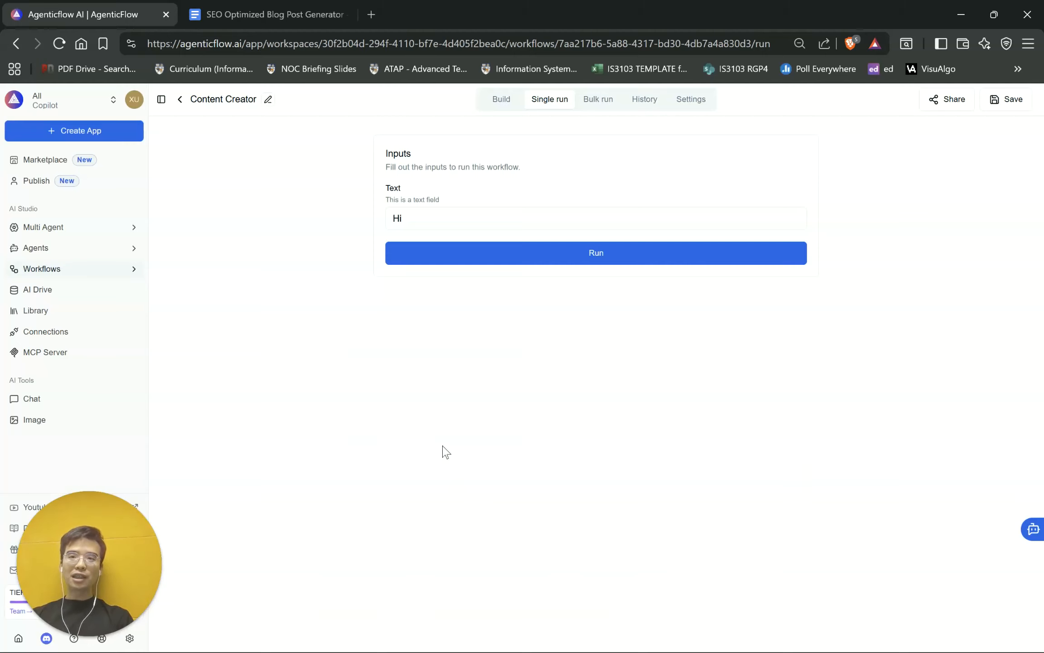
left_click(433, 218)
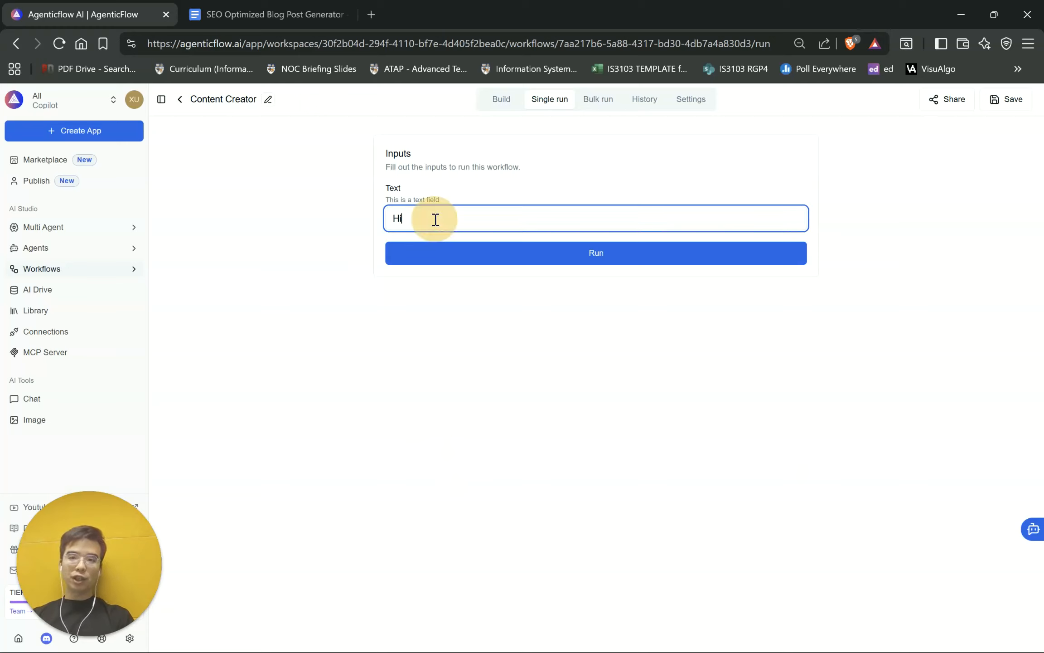
key("BackSpace")
key("BackSpace")
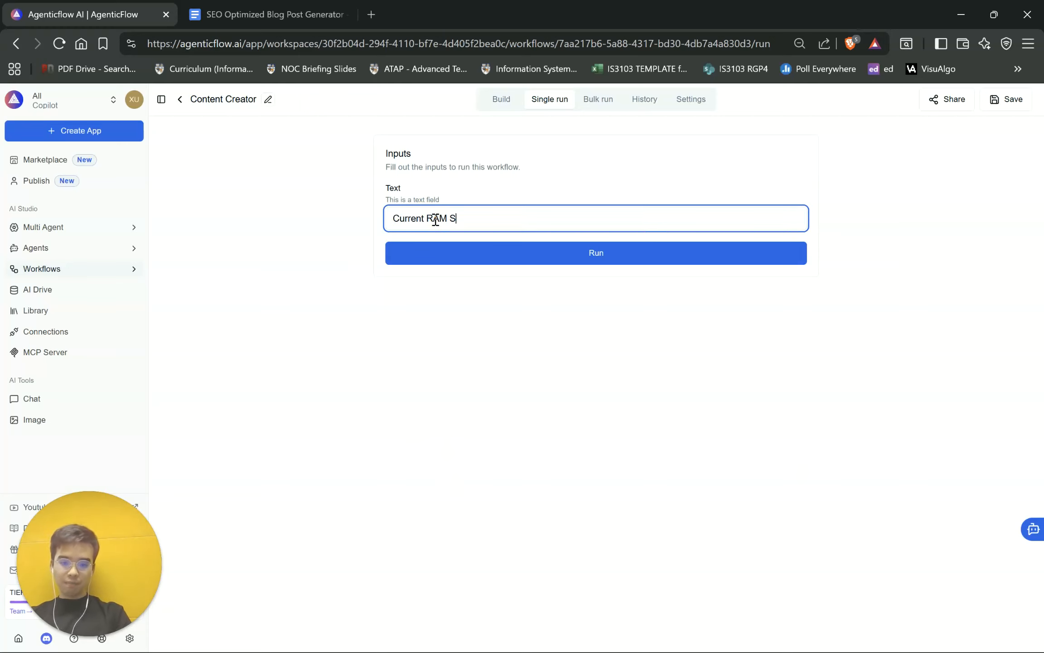
left_click(529, 257)
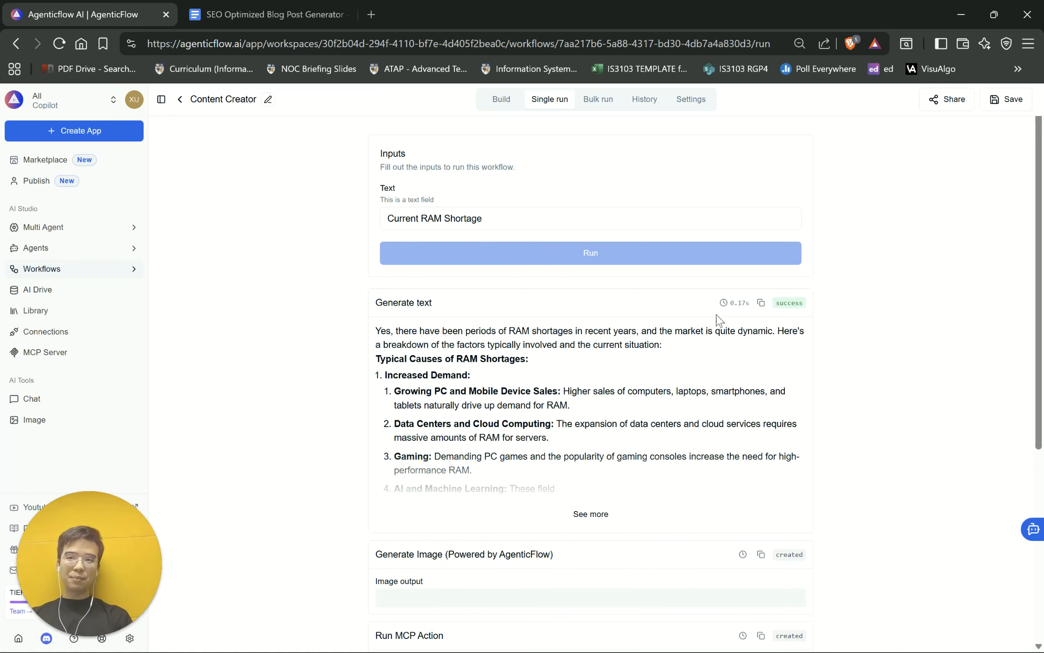
Review the run's text, image and MCP action outputs, and check the Google Docs document for the inserted content
left_click(223, 6)
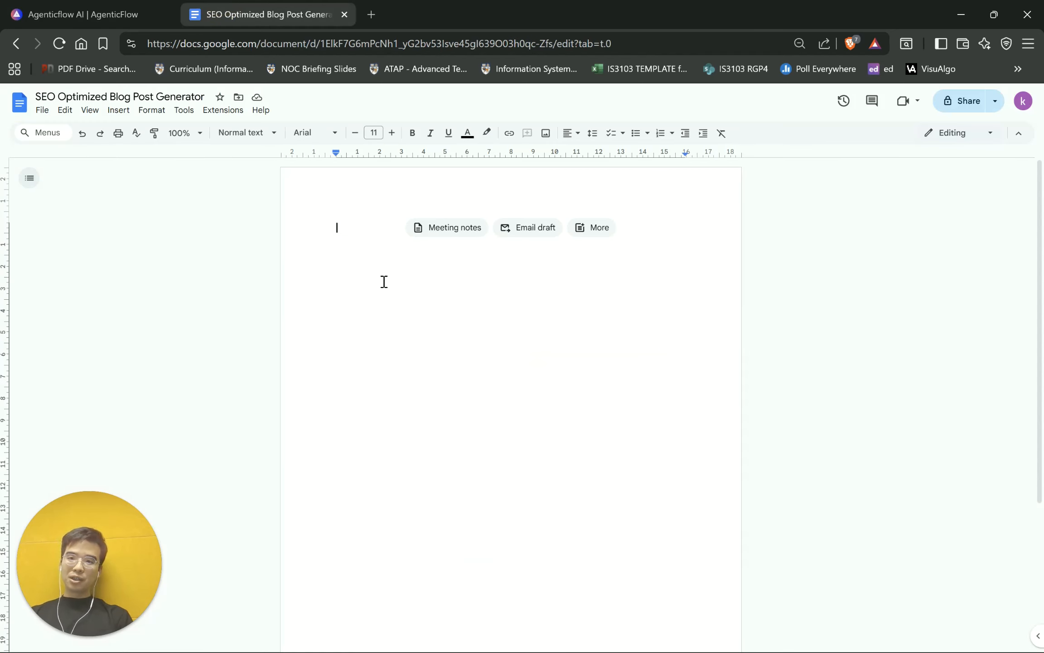
left_click(88, 9)
scroll(664, 424, "down", 5)
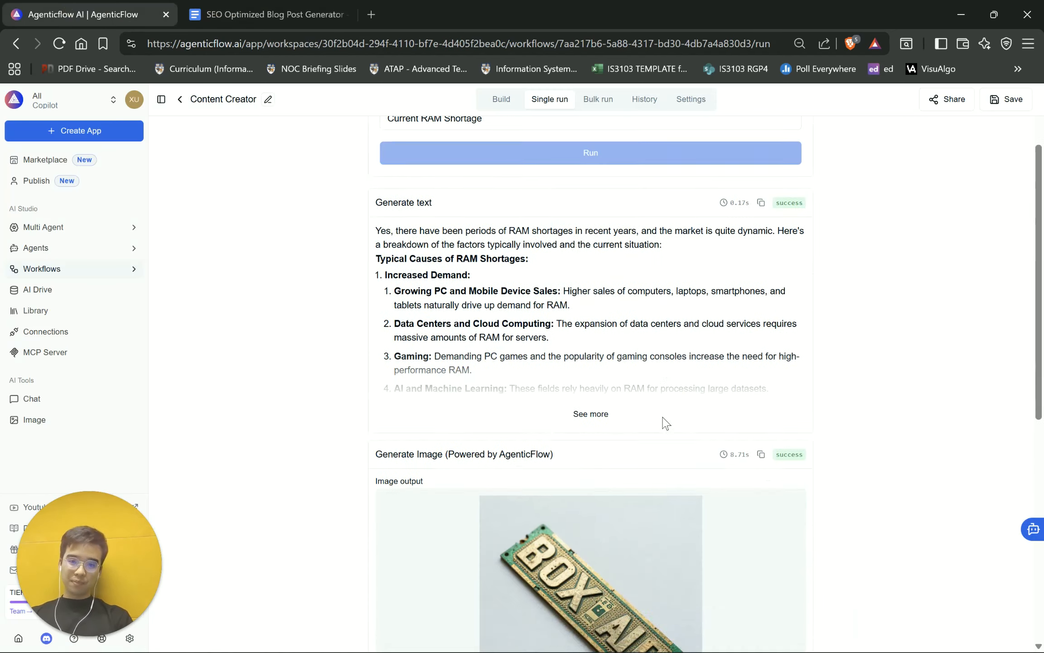
scroll(534, 469, "up", 5)
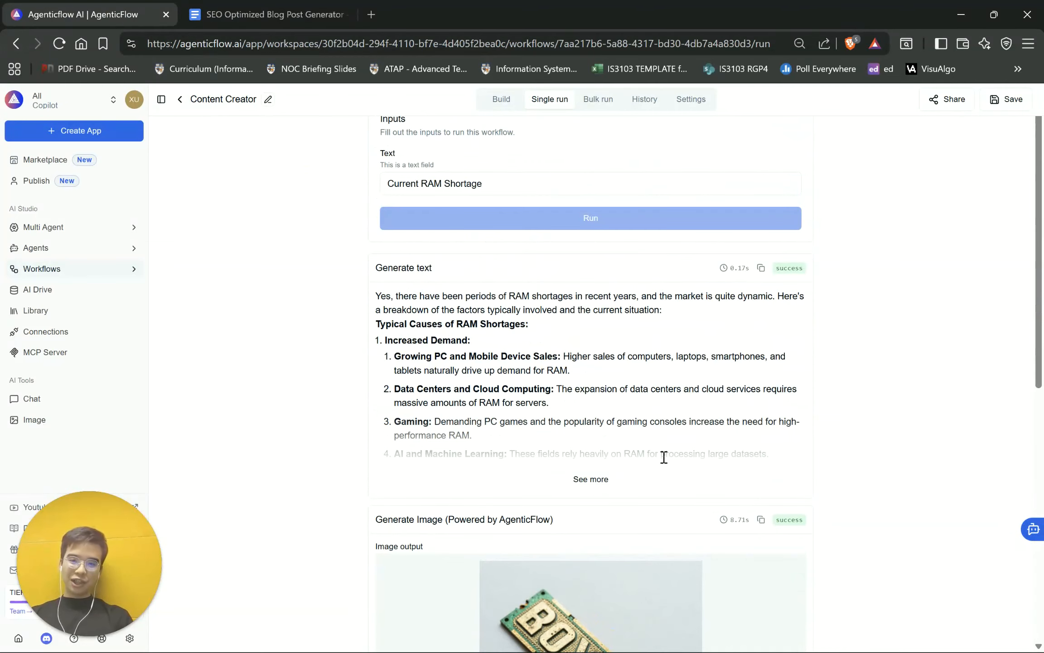
scroll(589, 483, "down", 10)
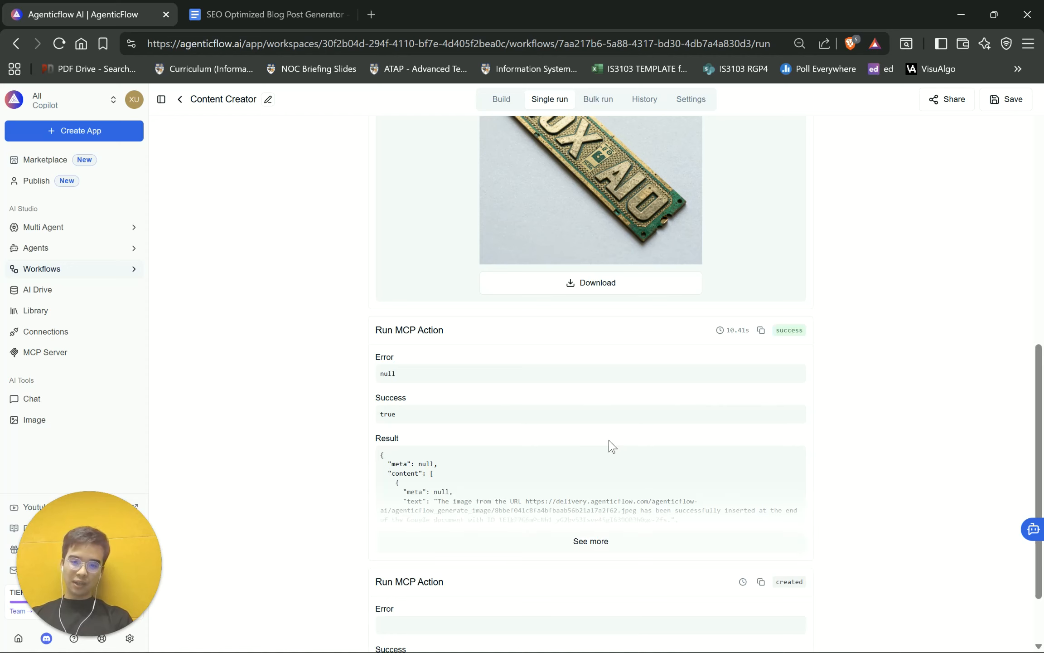
left_click(289, 11)
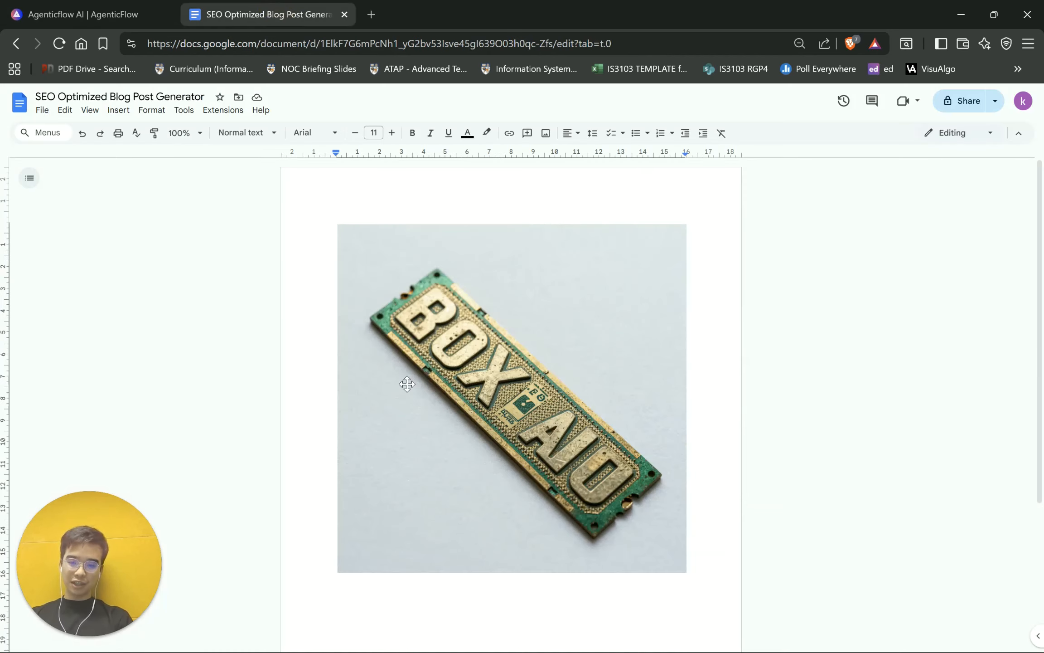
Review the run's MCP action results in AgenticFlow, and check the inserted text and image in the Google Docs document
left_click(123, 17)
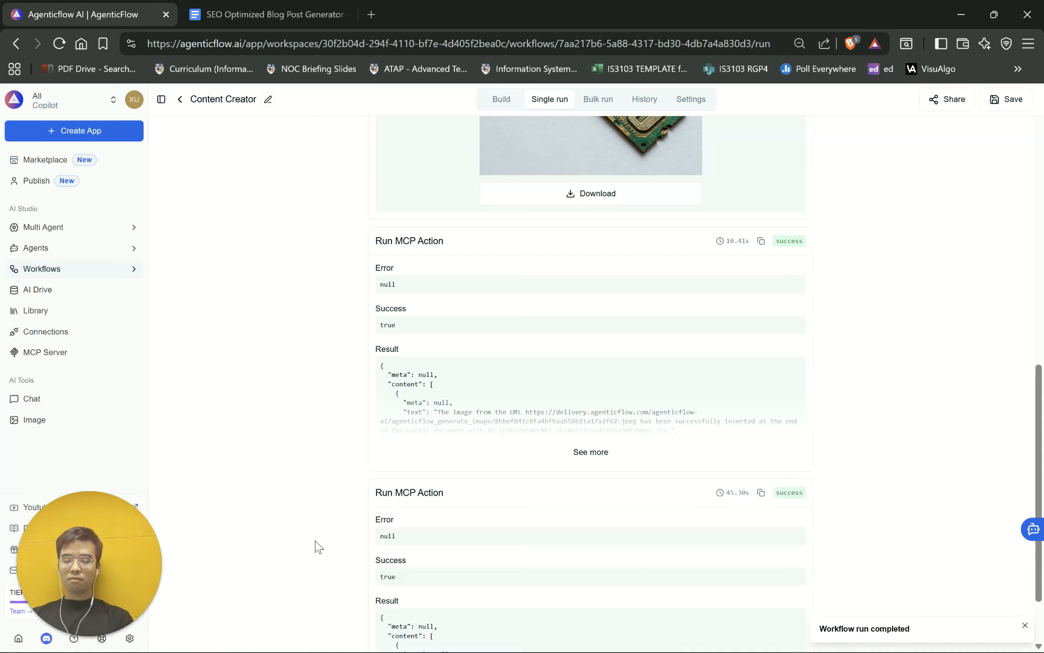
scroll(319, 546, "down", 2)
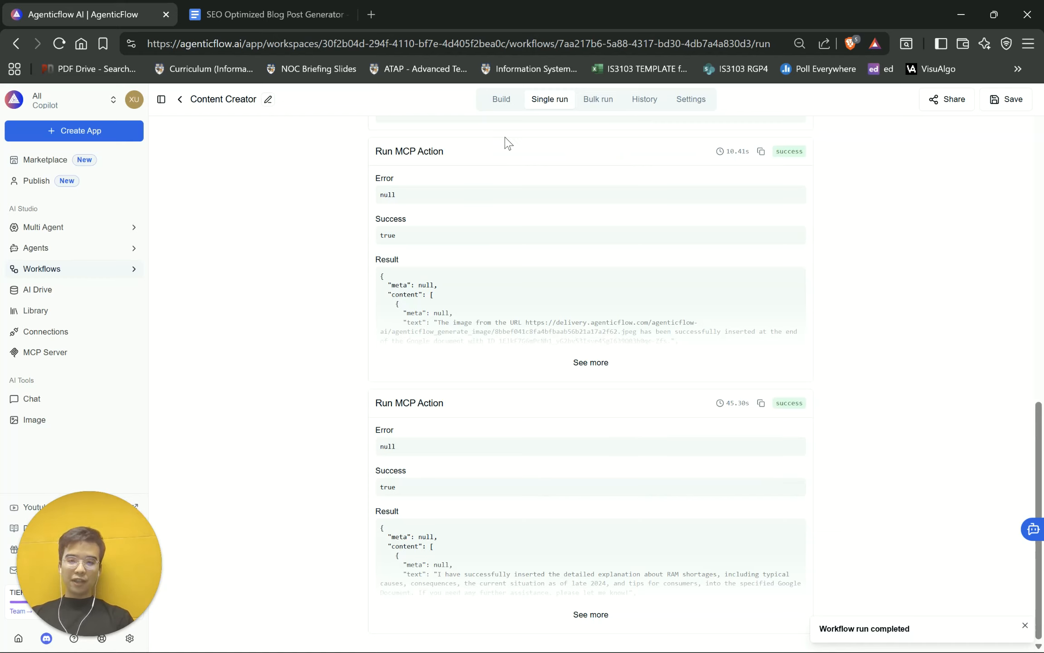
left_click(214, 7)
scroll(514, 419, "down", 20)
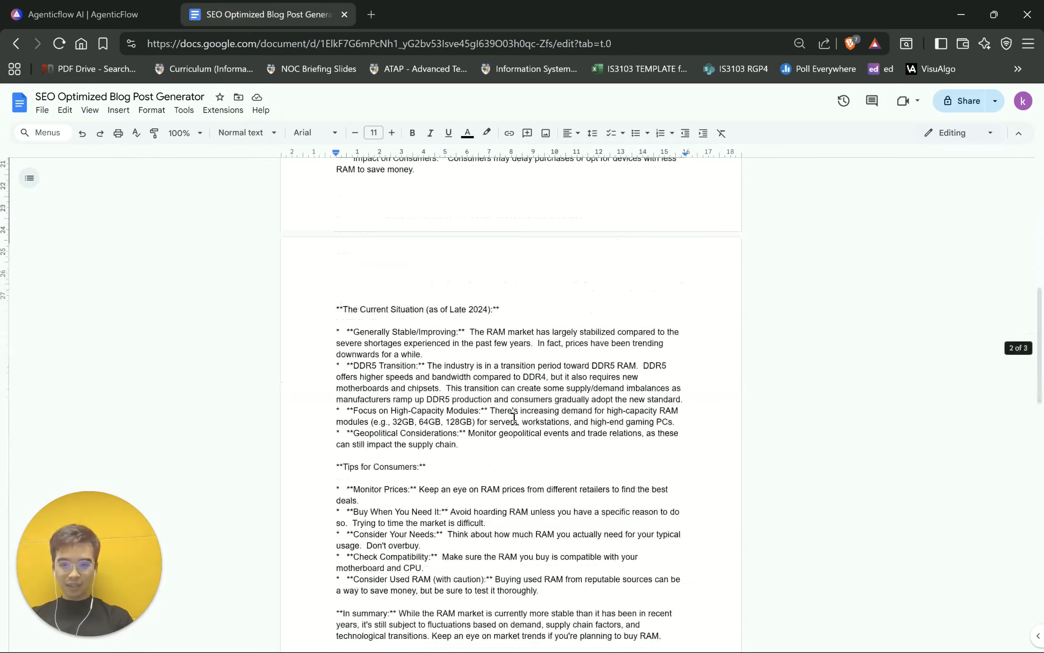
scroll(514, 418, "up", 7)
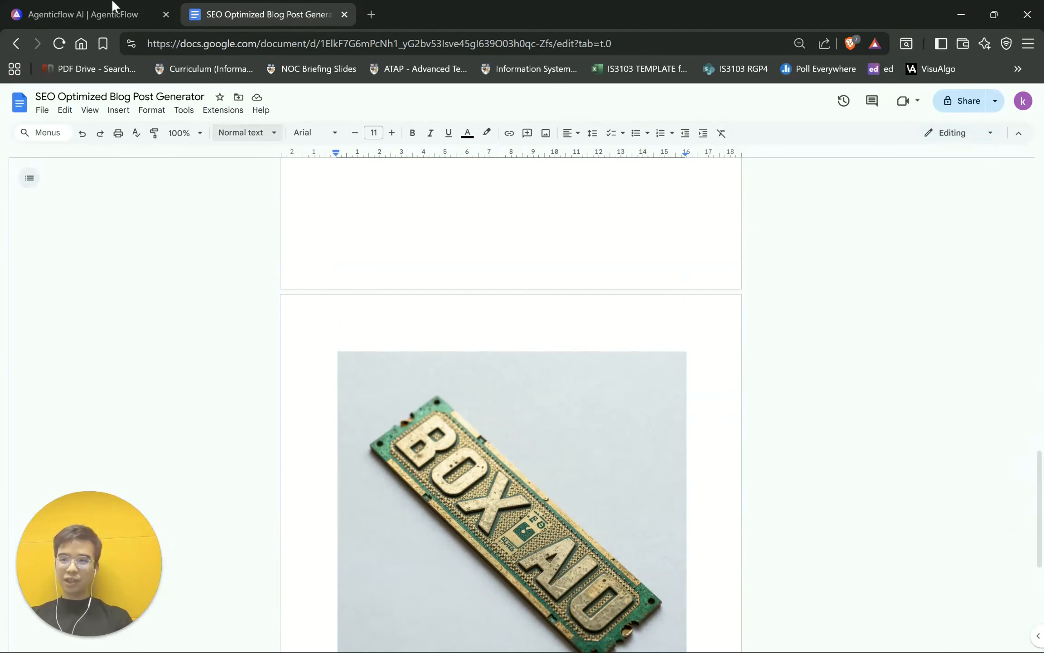
Switch back to AgenticFlow, leave the single run and reopen the Content Creator workflow in the builder
left_click(110, 11)
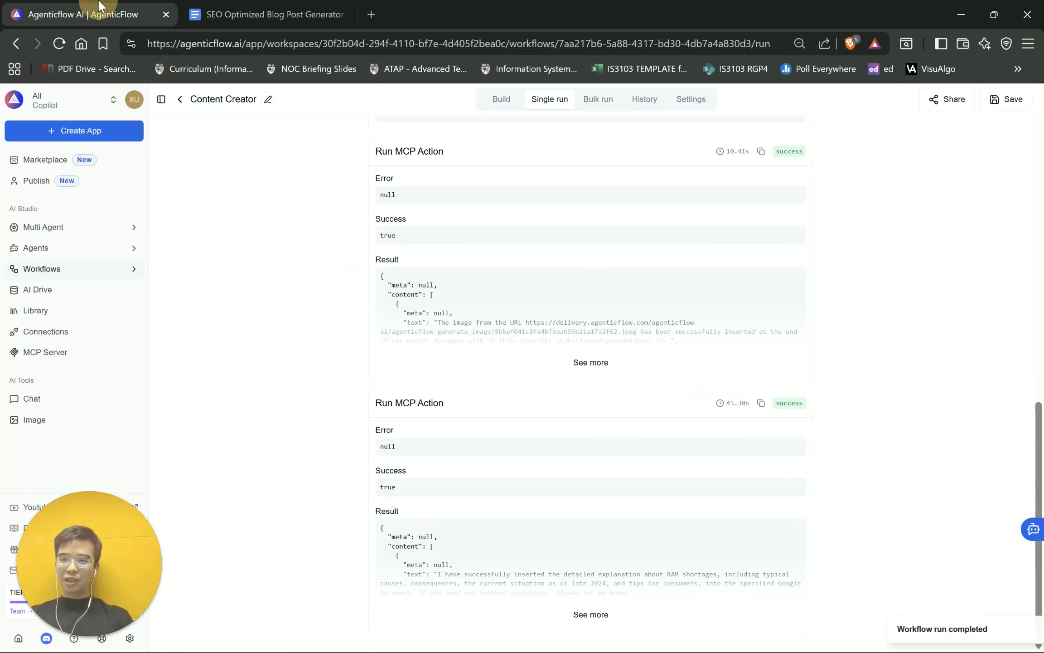
left_click(179, 100)
left_click(383, 217)
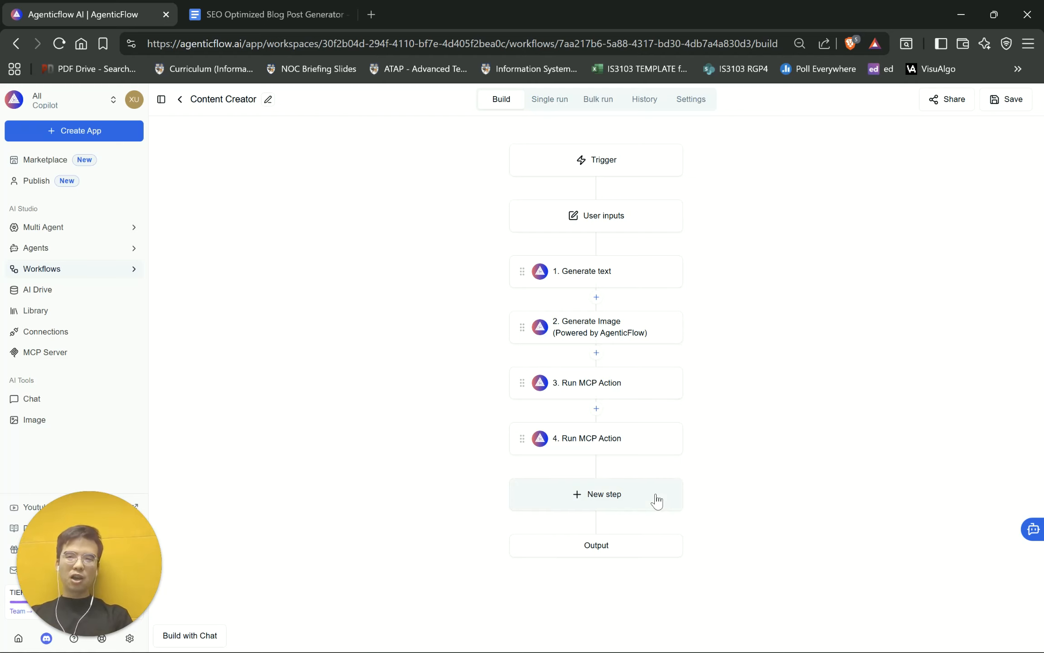
Browse the tools available for a new step after the second Run MCP Action
left_click(609, 498)
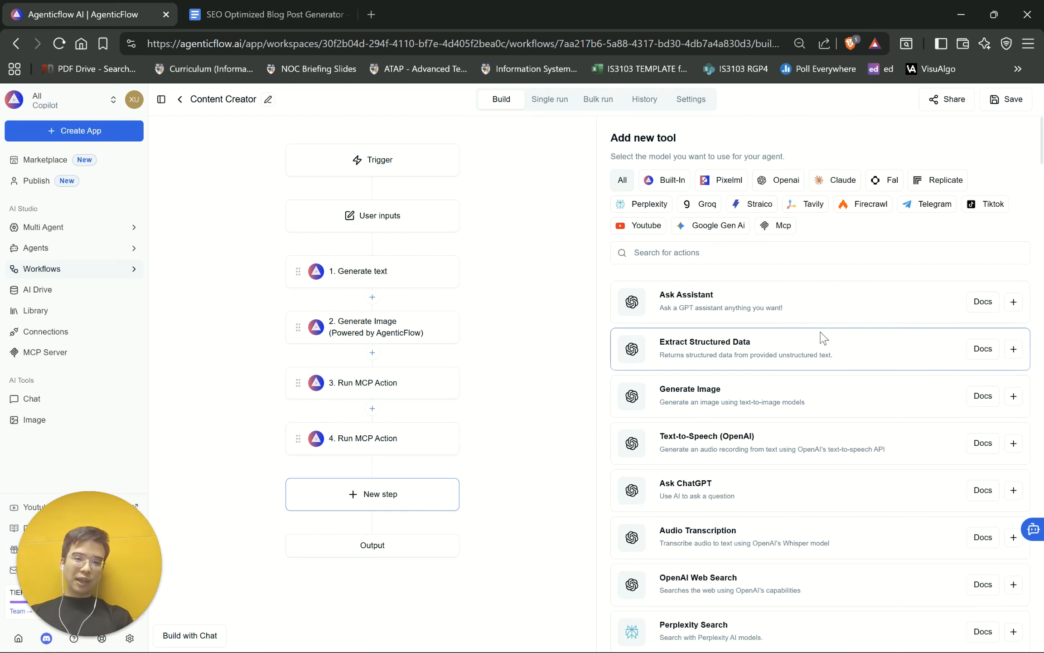
scroll(822, 337, "down", 2)
scroll(780, 508, "down", 3)
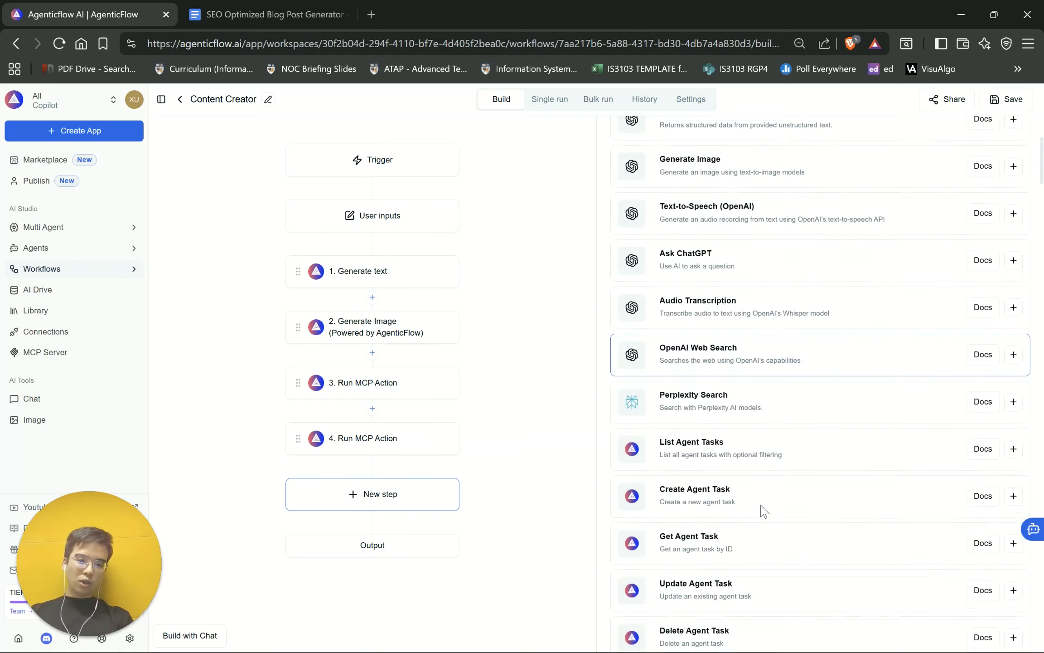
scroll(761, 499, "down", 3)
scroll(736, 485, "down", 5)
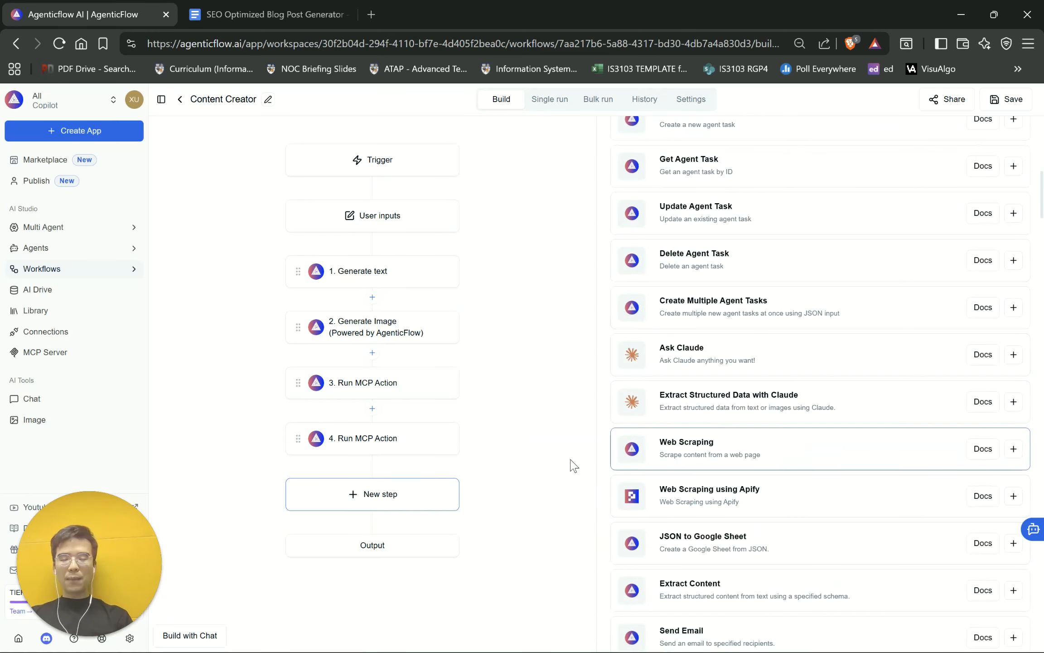
left_click(542, 256)
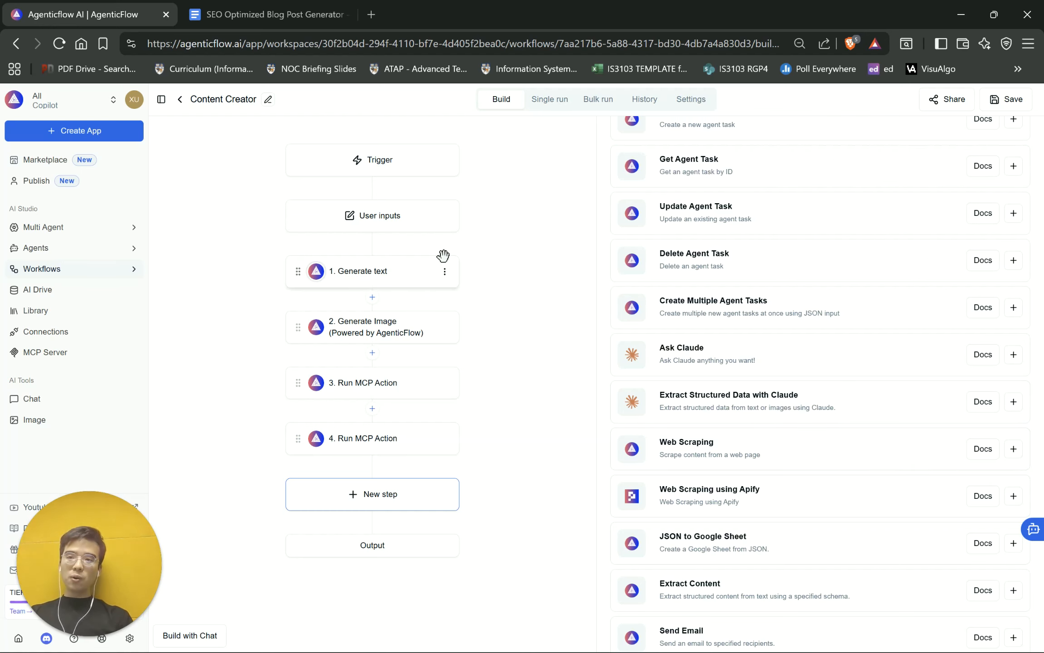
left_click(46, 228)
left_click(39, 463)
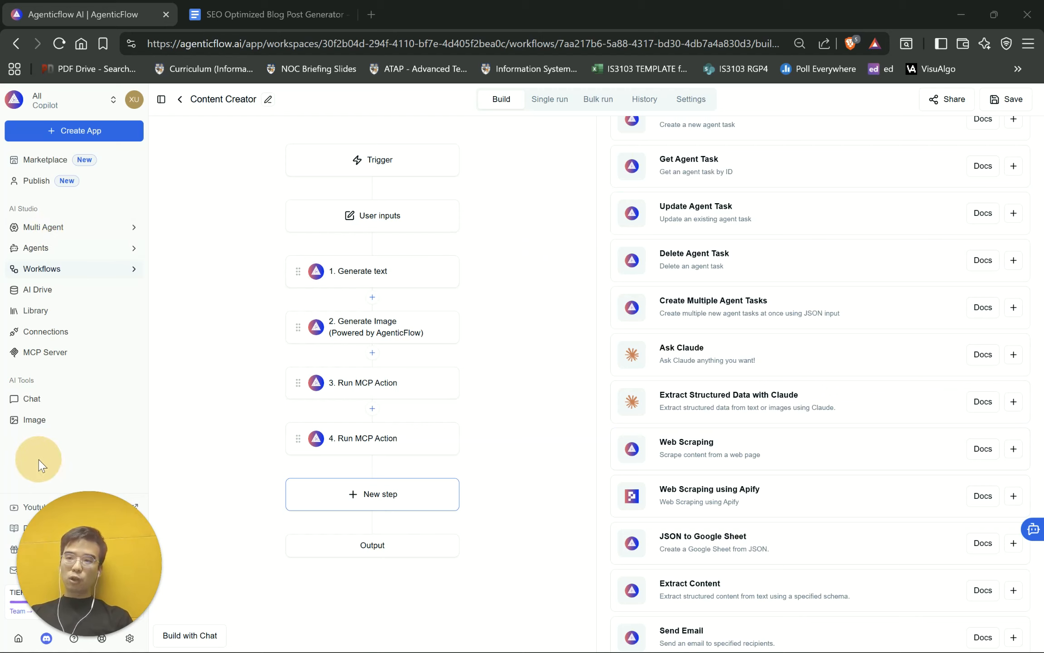
left_click(513, 412)
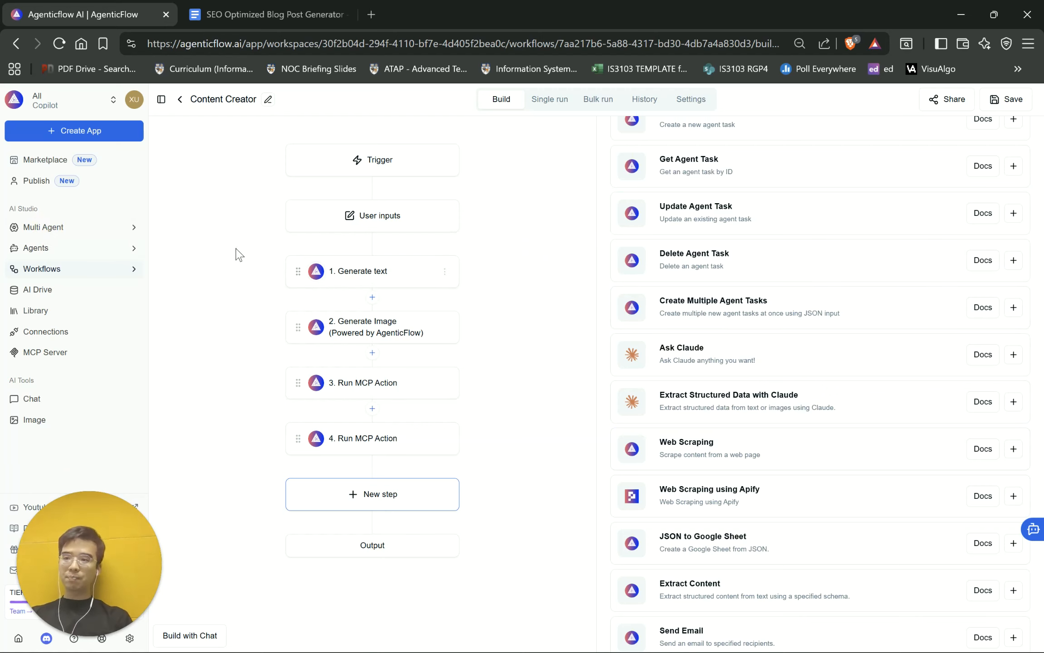
Open the FAQ Support Agent for editing and add the Content Creator workflow to it
left_click(48, 250)
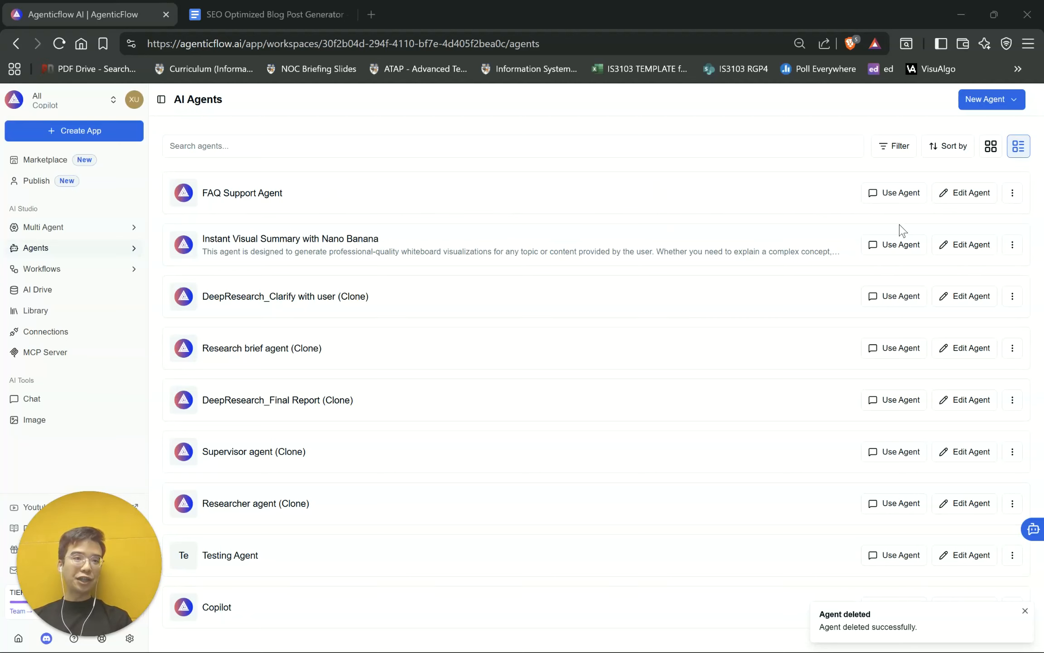
left_click(952, 194)
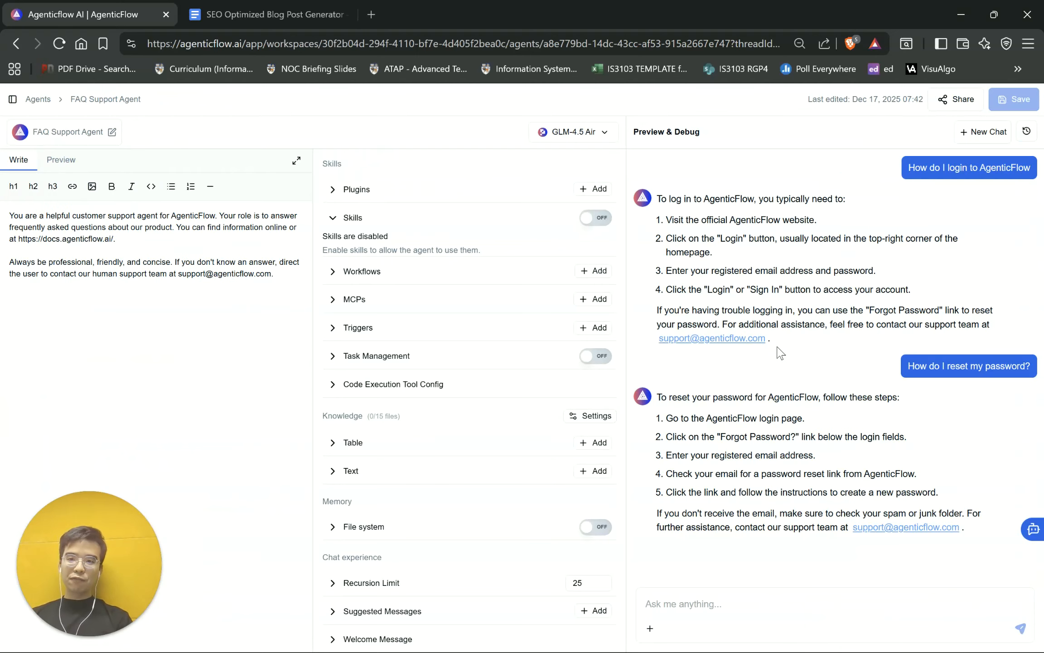
left_click(597, 272)
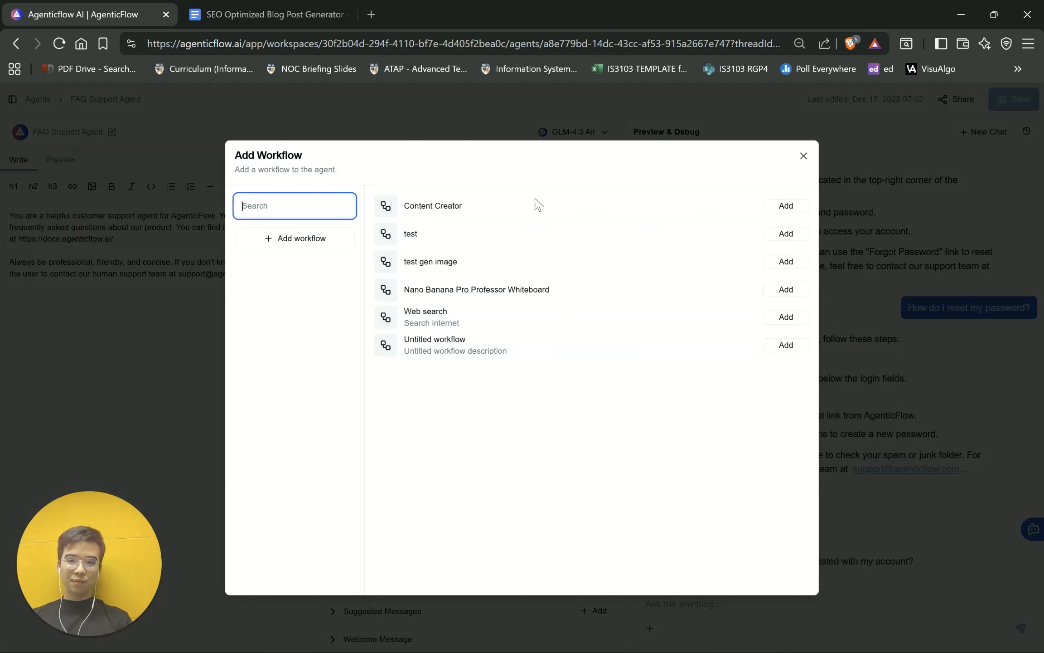
left_click(786, 206)
left_click(716, 469)
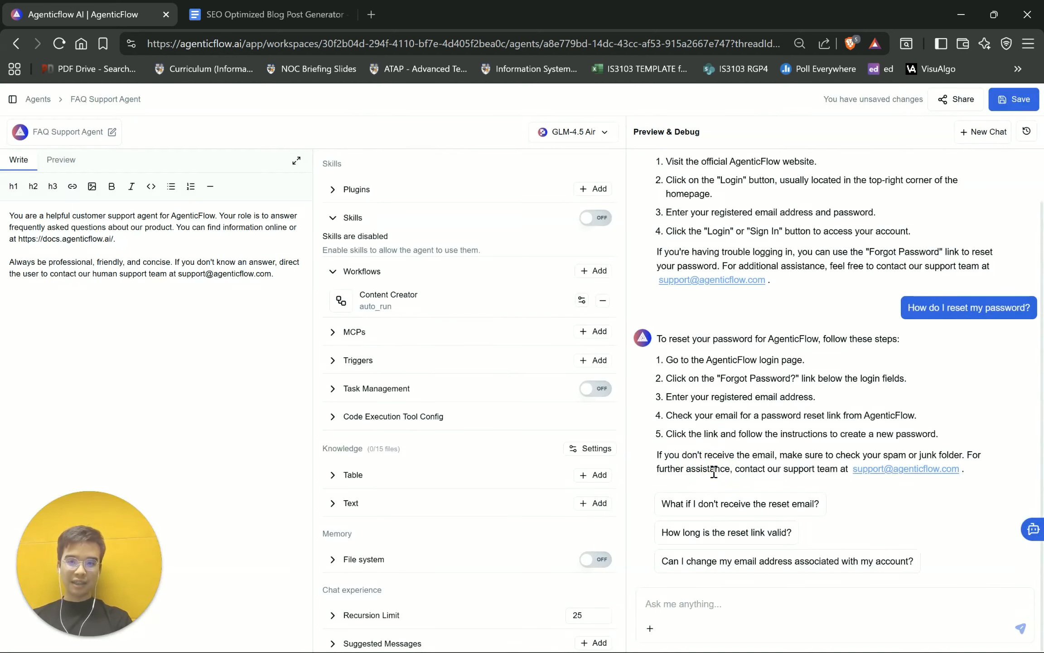
left_click(1032, 98)
Start a new chat with the agent and send "Use the content creator workflow to post about the tech industry"
left_click(988, 132)
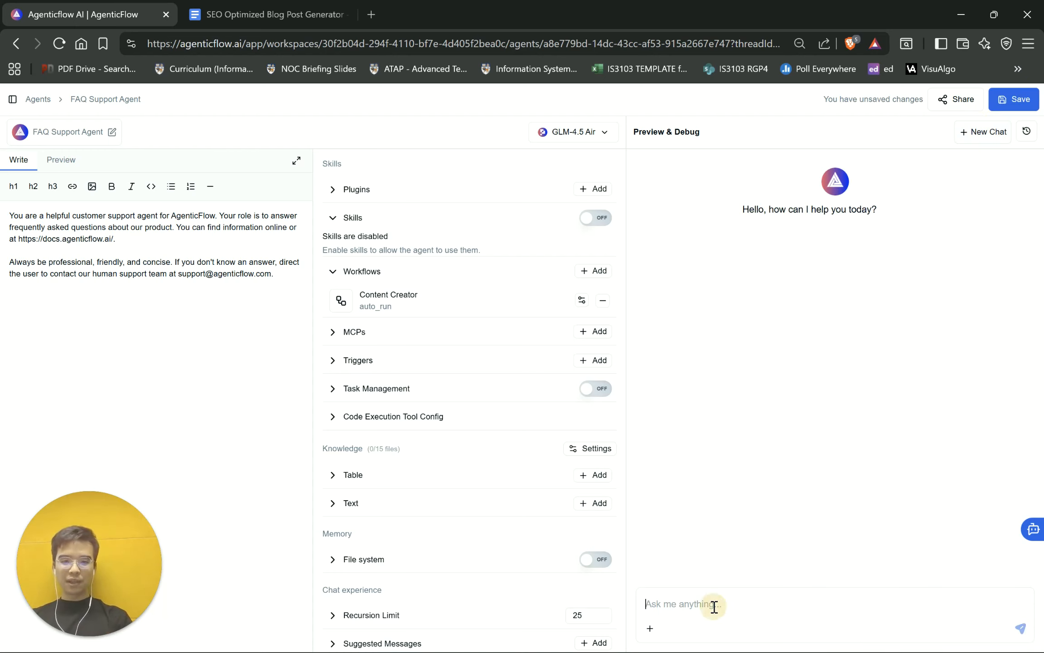
left_click(673, 604)
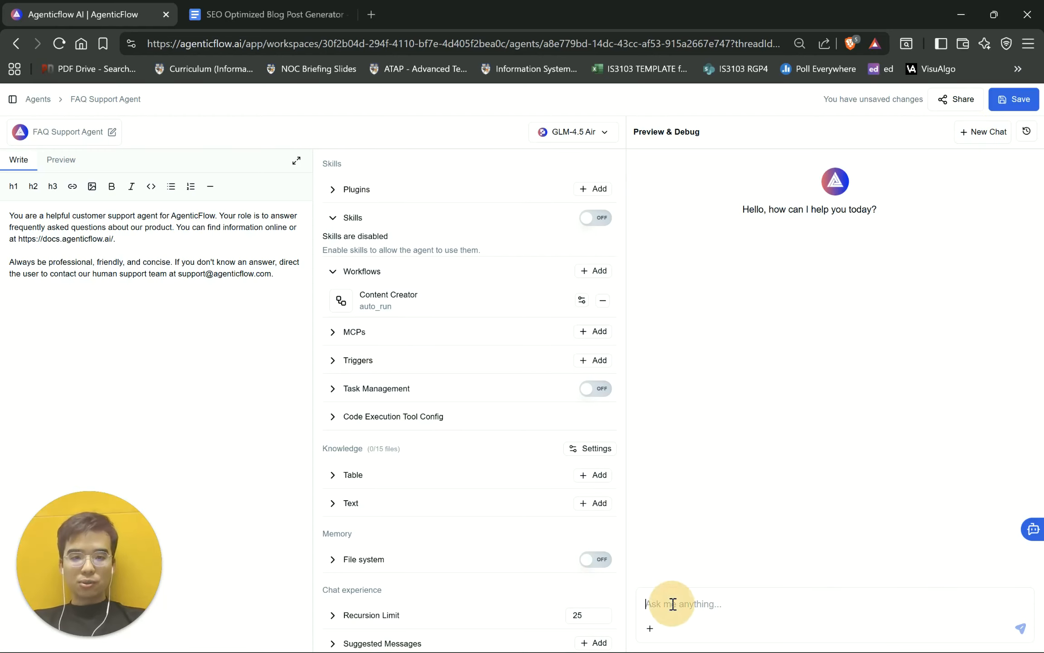
type("Us")
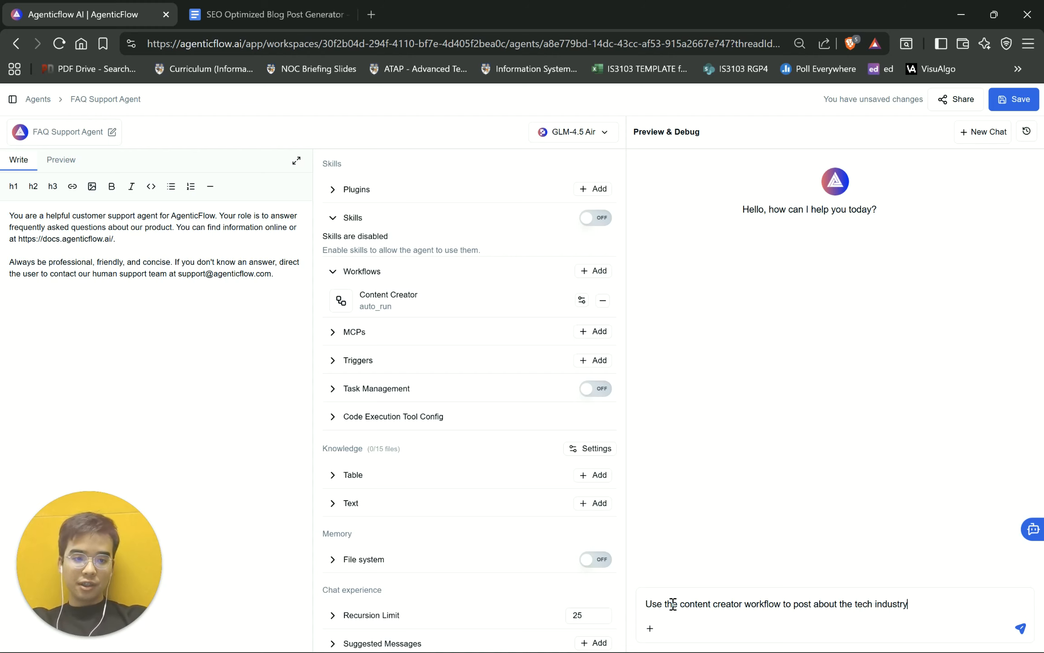
key("Return")
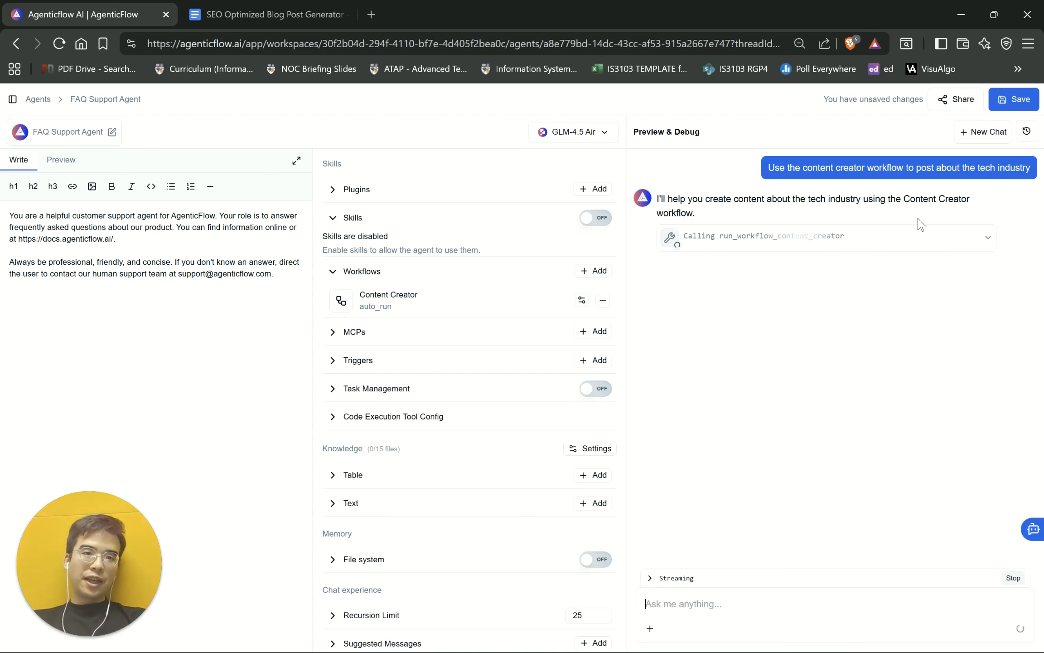
Examine the input of the agent's Content Creator workflow call and look through the Google Docs document while it runs
left_click(987, 237)
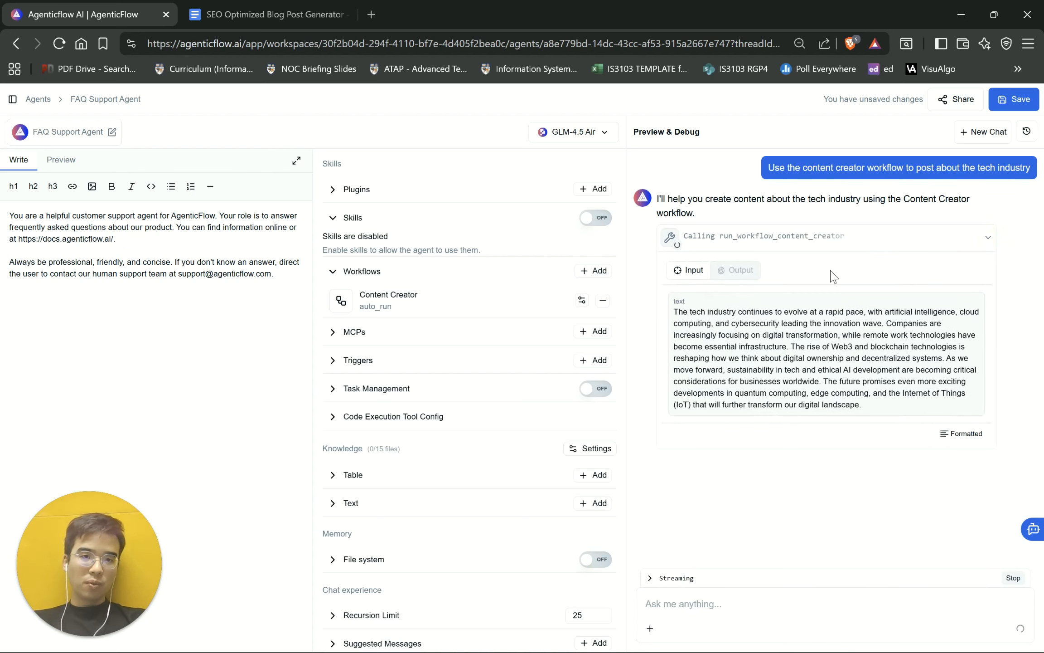
left_click(985, 238)
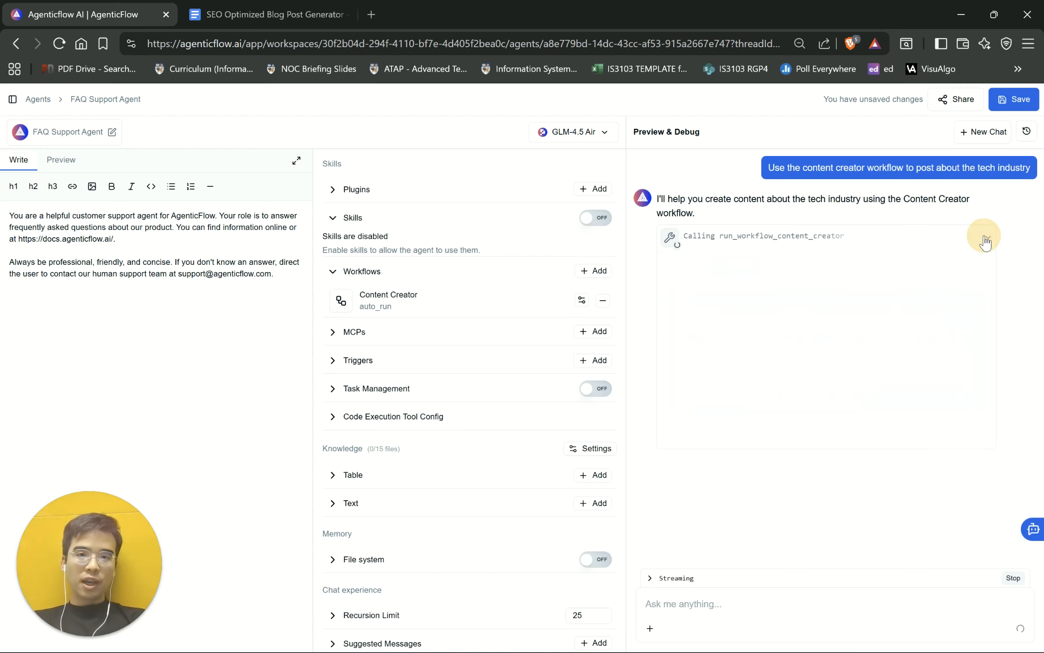
left_click(263, 10)
scroll(517, 356, "up", 15)
scroll(517, 358, "down", 15)
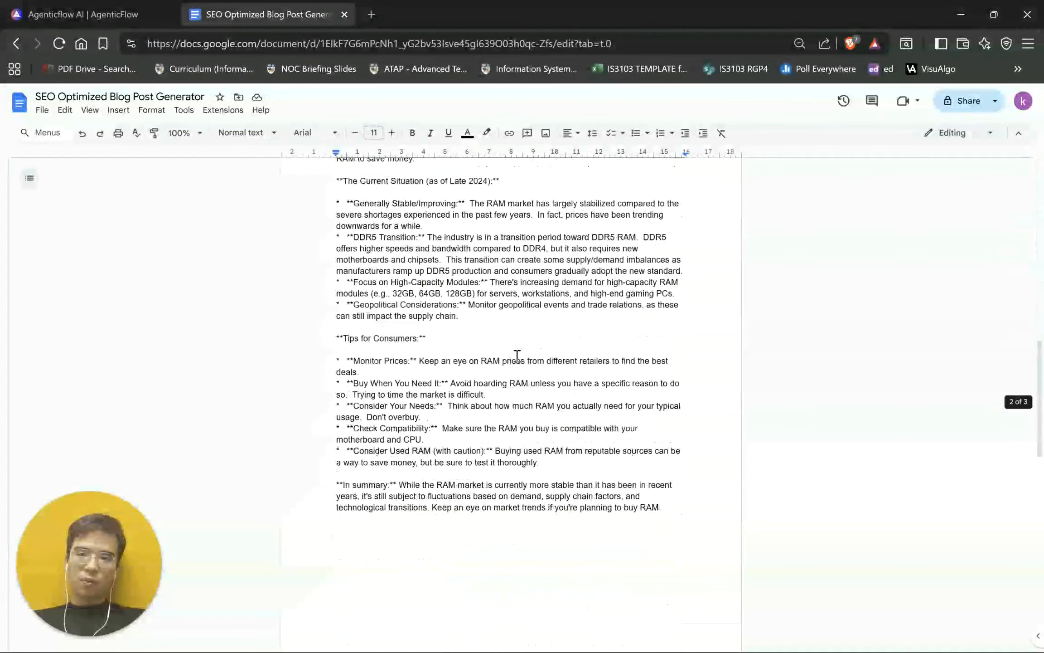
scroll(517, 356, "up", 15)
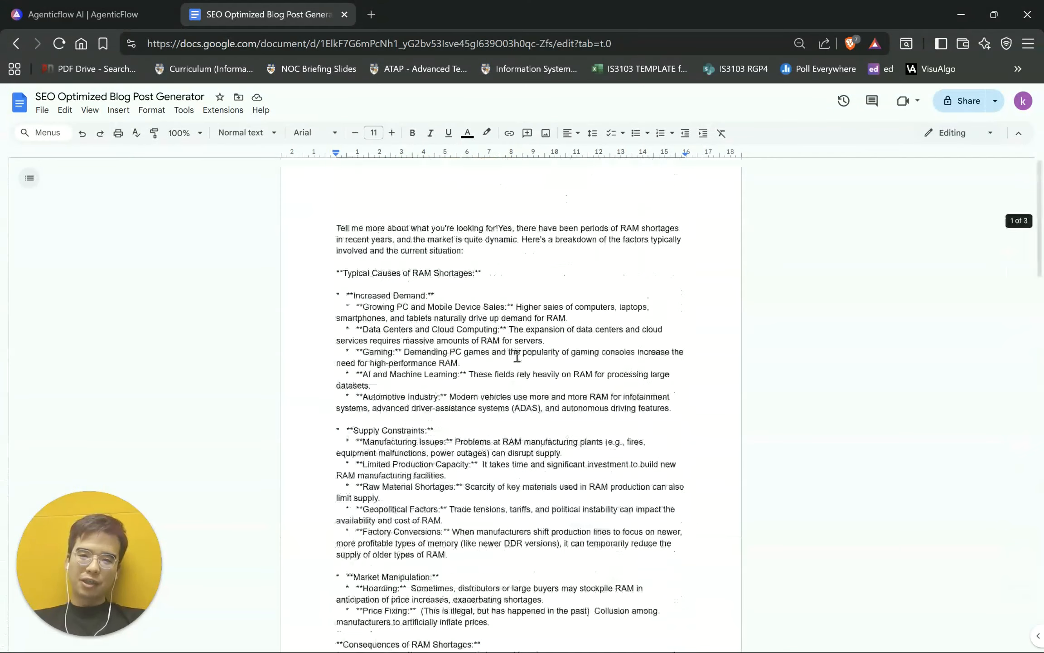
Return to the agent chat in AgenticFlow and examine the output of the completed Content Creator workflow call
left_click(175, 15)
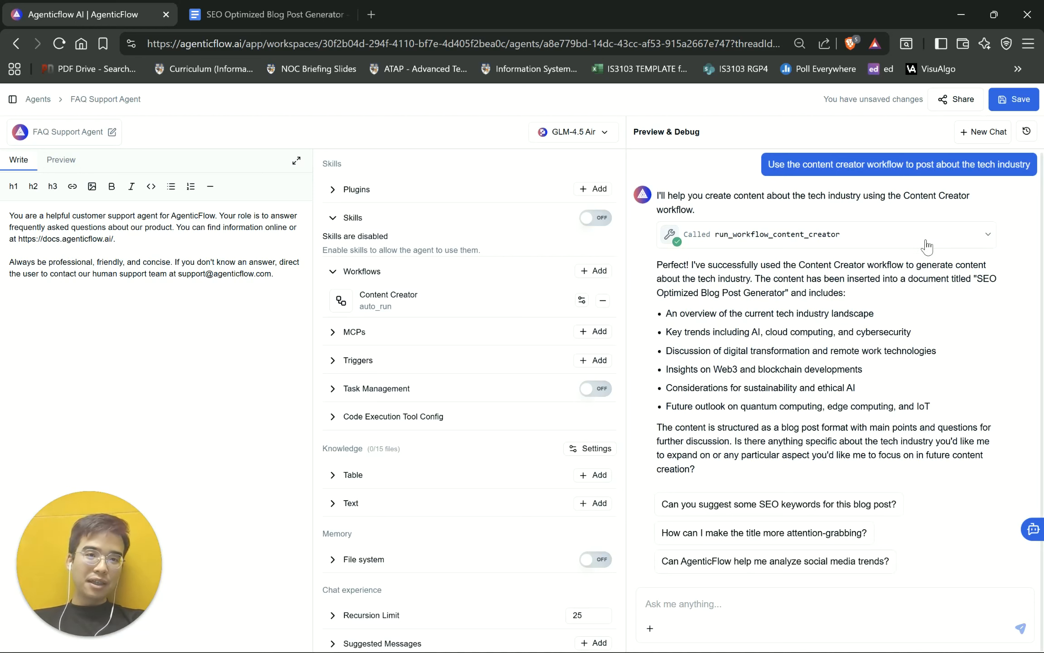
left_click(943, 233)
left_click(739, 267)
scroll(763, 349, "down", 3)
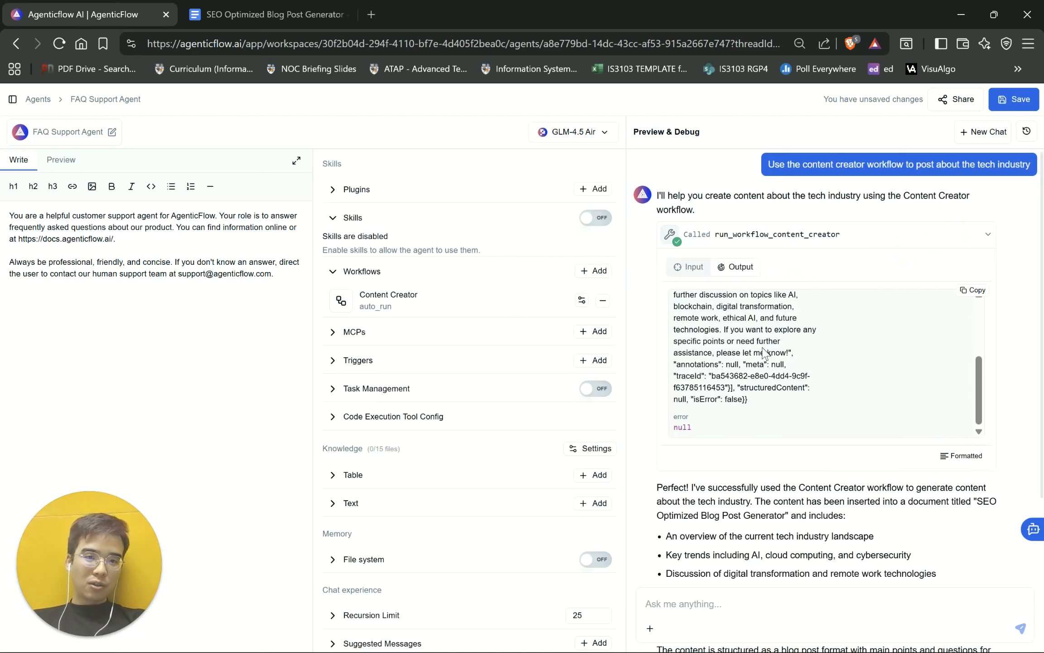
scroll(752, 371, "up", 3)
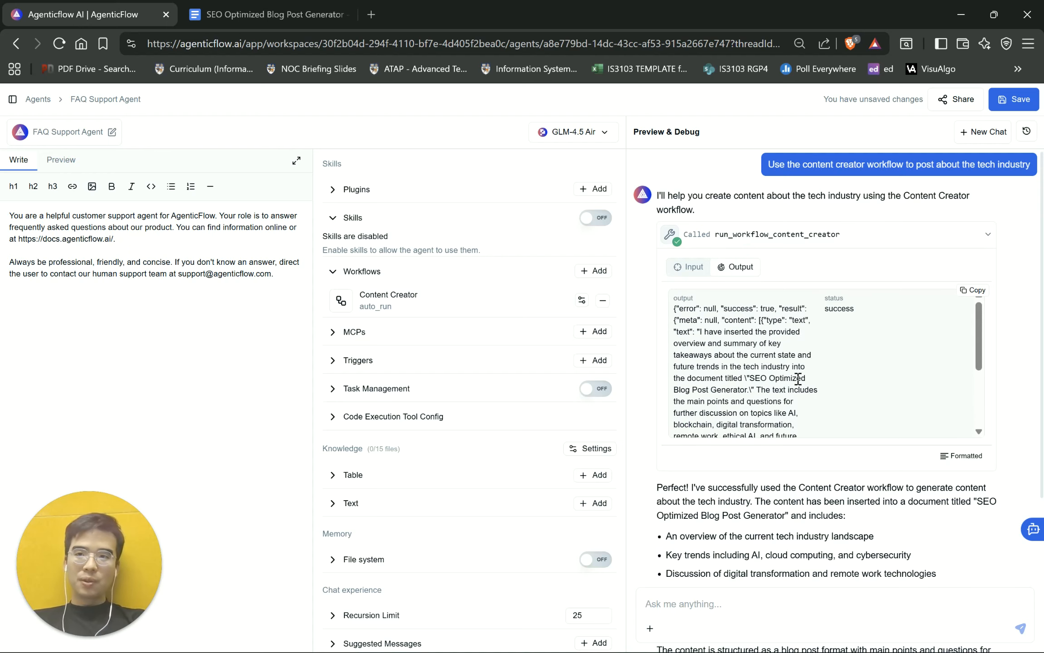
Check the Google Docs document for the tech industry content and image inserted by the agent
left_click(272, 7)
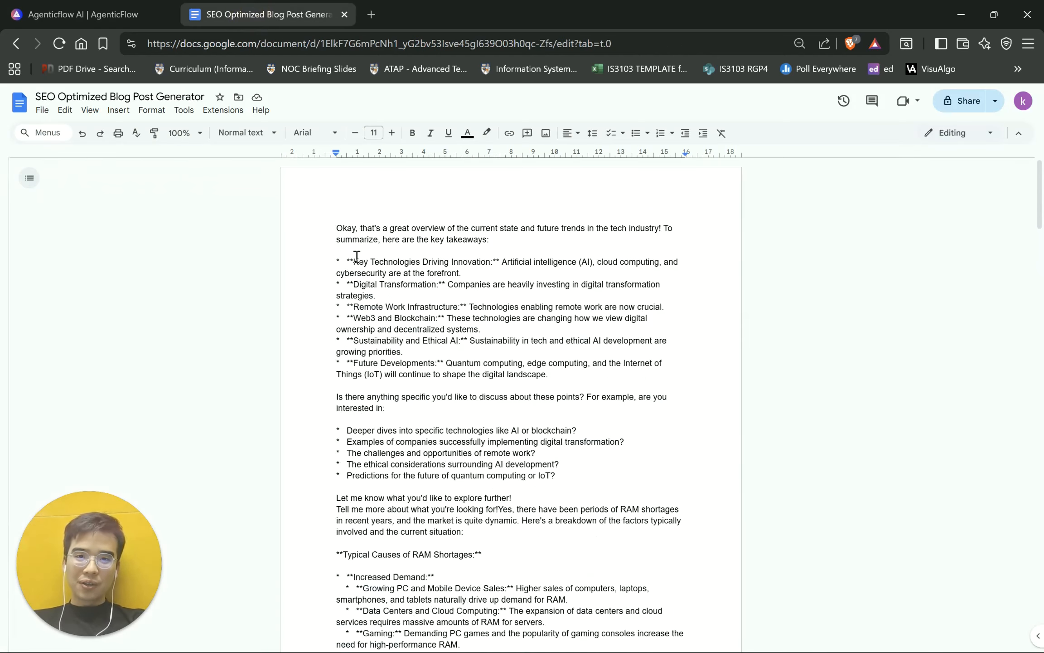
left_click_drag(365, 235, 478, 282)
left_click(541, 354)
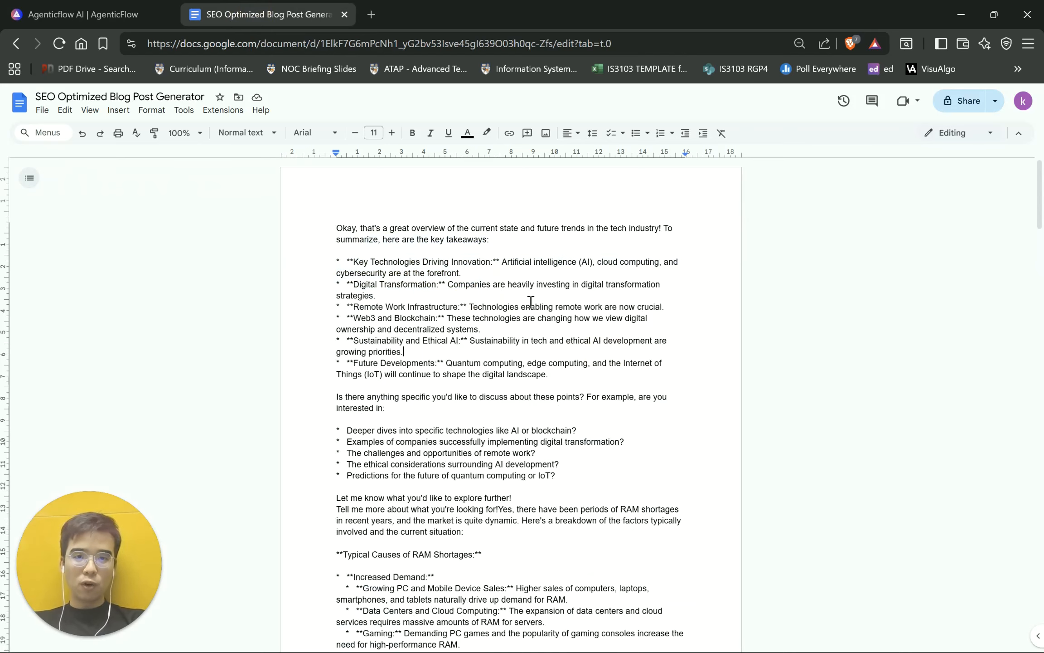
scroll(530, 301, "down", 20)
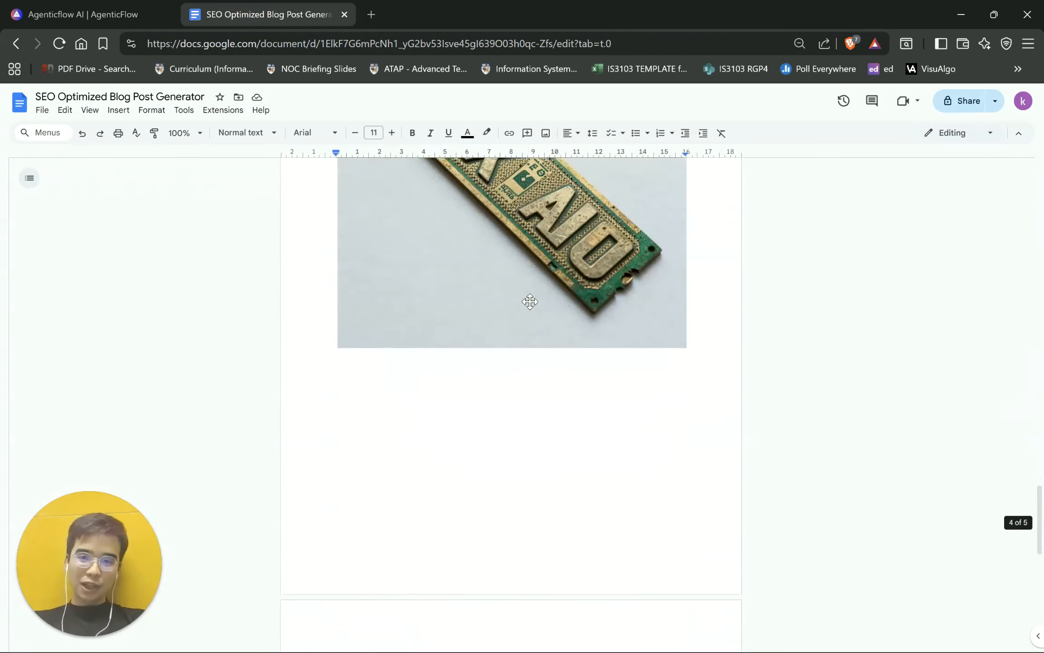
scroll(530, 301, "down", 10)
scroll(660, 307, "up", 16)
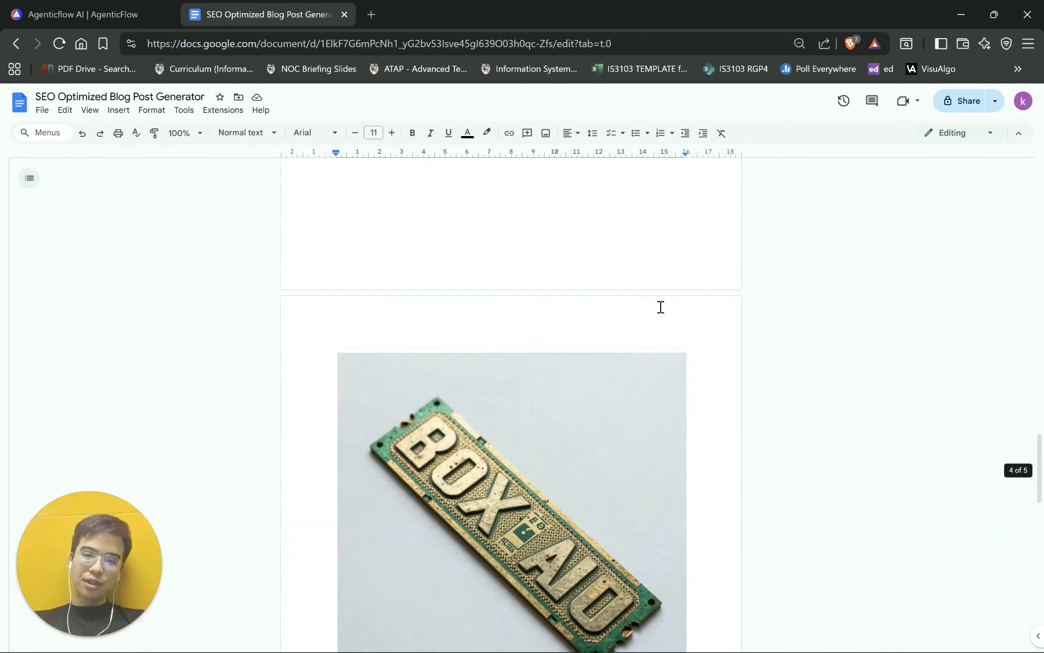
scroll(660, 307, "up", 10)
Switch back to AgenticFlow, show the navigation sidebar and open the list of workflows
left_click(113, 14)
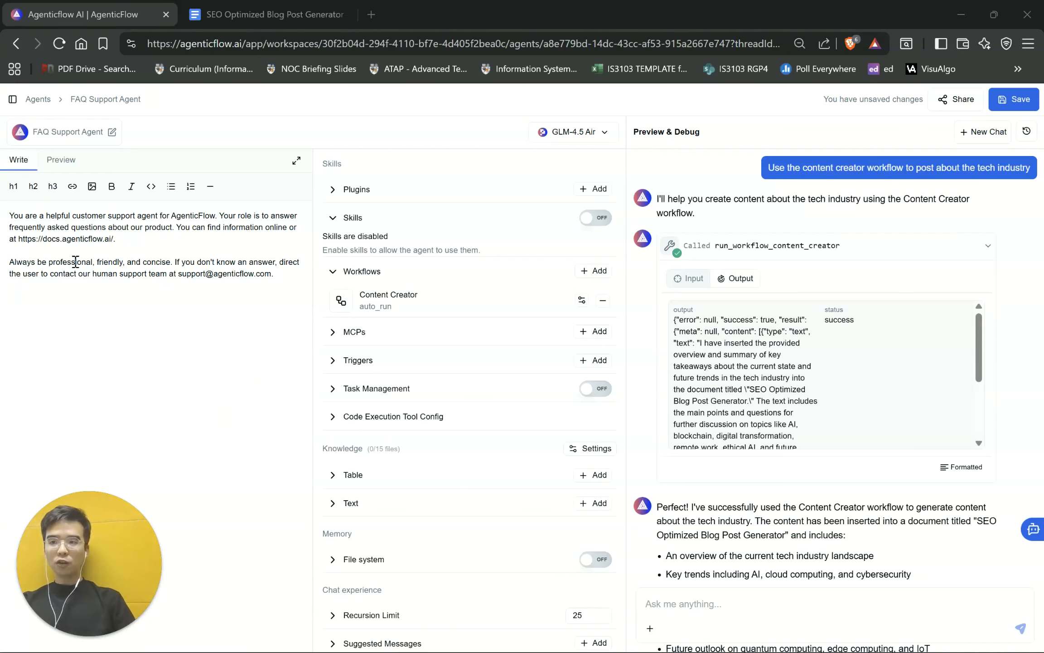
left_click(46, 228)
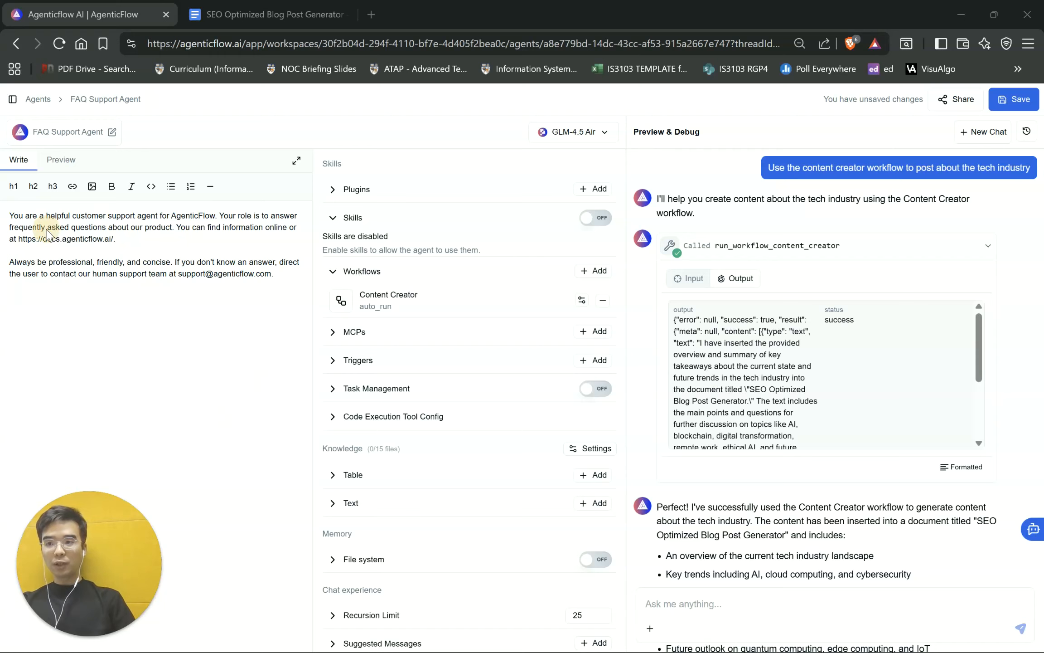
left_click(13, 99)
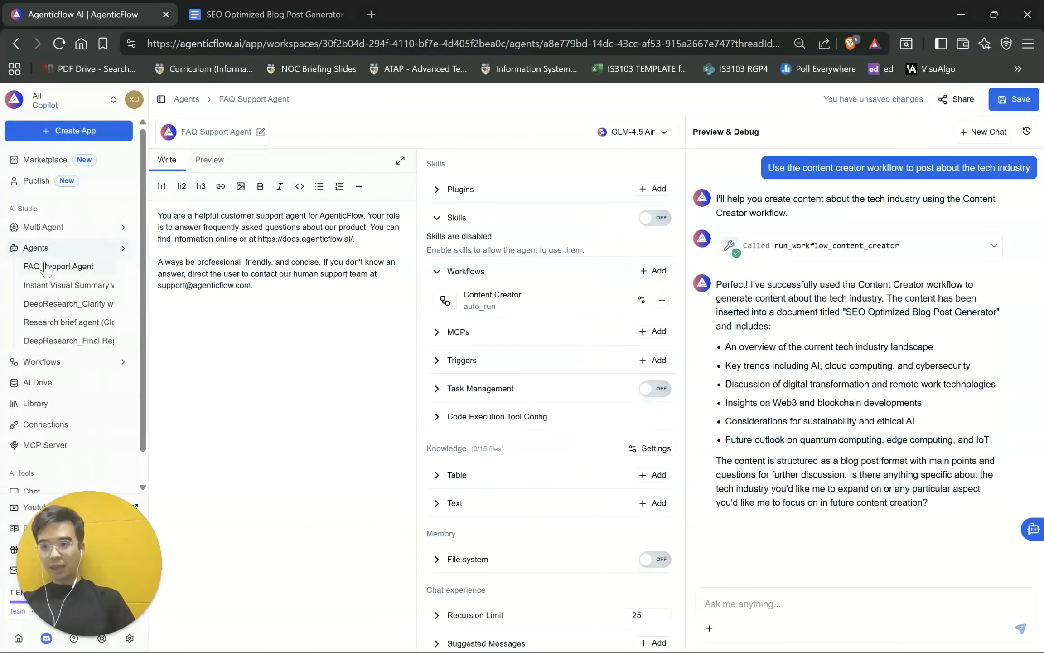
left_click(25, 363)
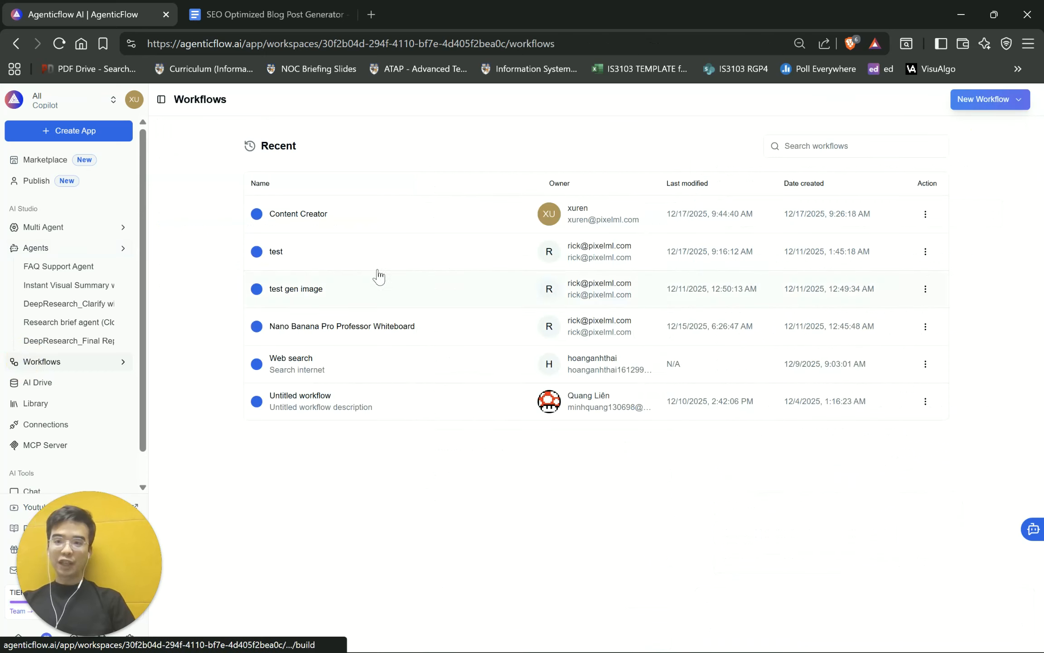
Open the Content Creator workflow and look at its single-run and bulk-run options
left_click(313, 216)
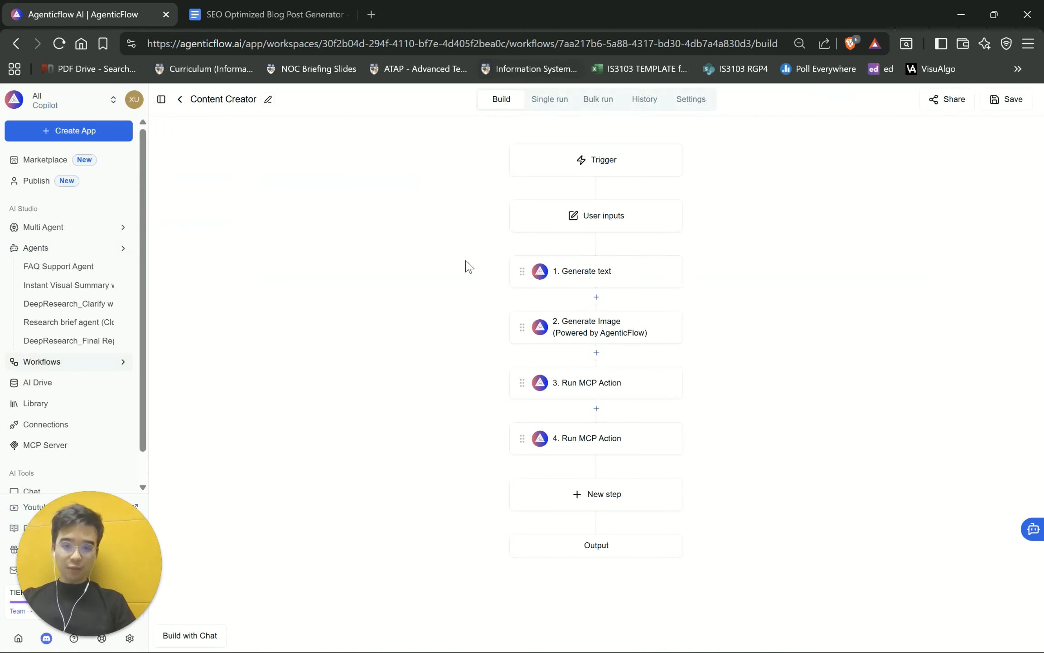
left_click(548, 107)
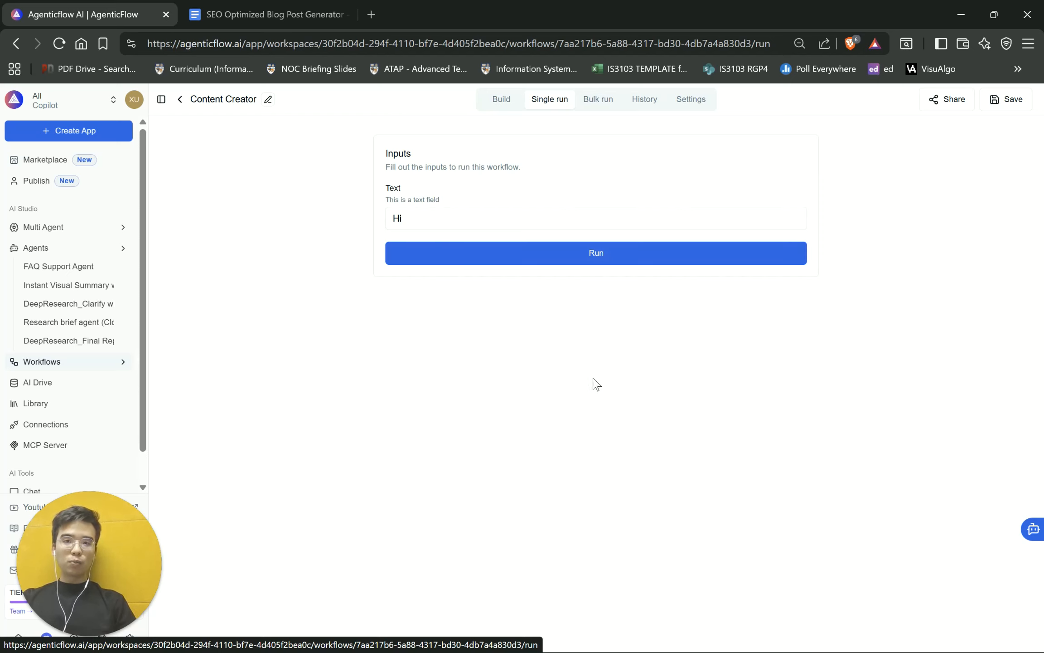
left_click(599, 103)
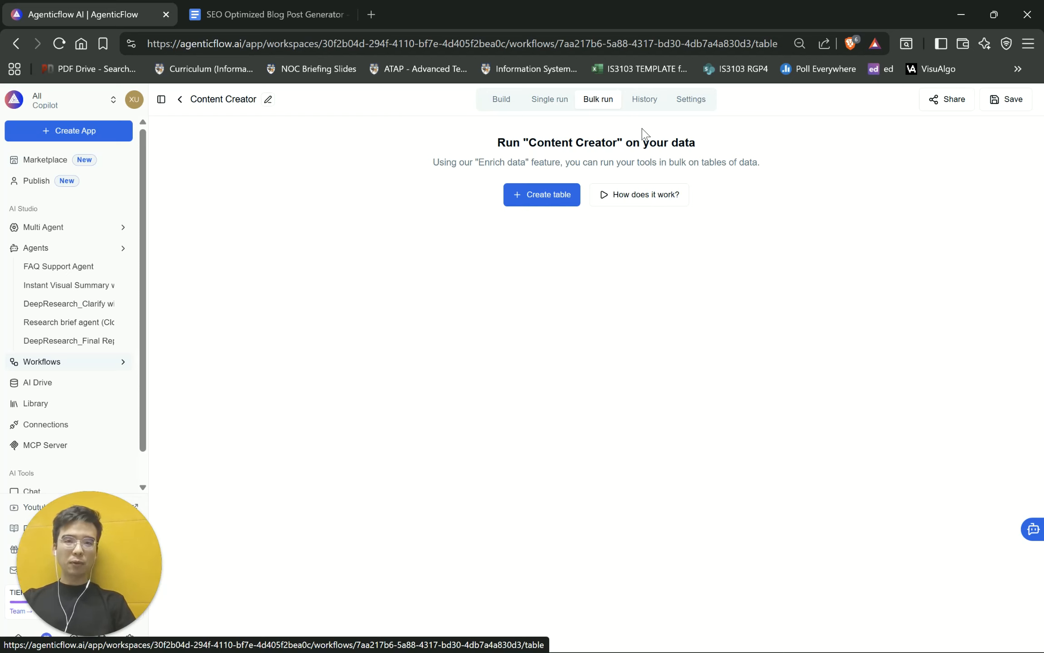
Review the Content Creator workflow's run history, covering the runs by both agents and workspace users
left_click(644, 101)
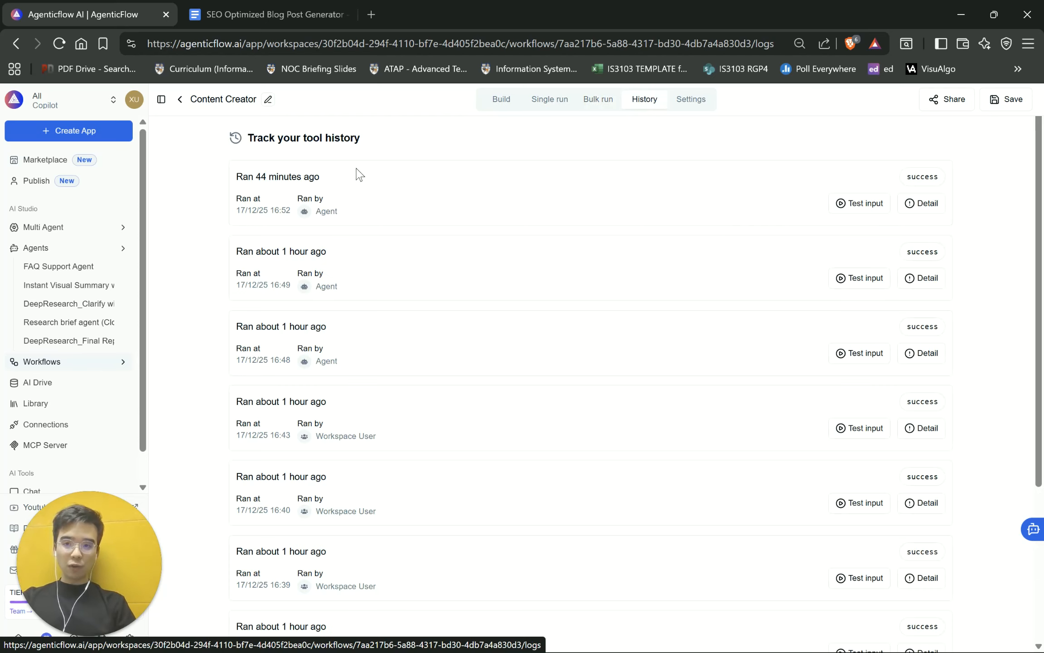
scroll(606, 459, "down", 3)
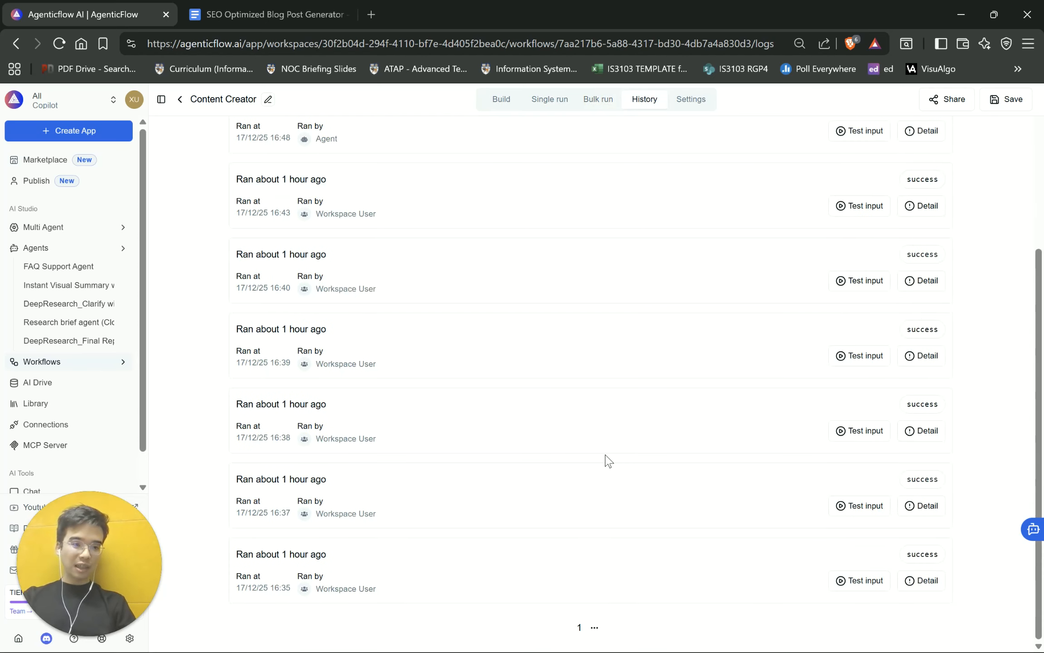
scroll(792, 329, "up", 3)
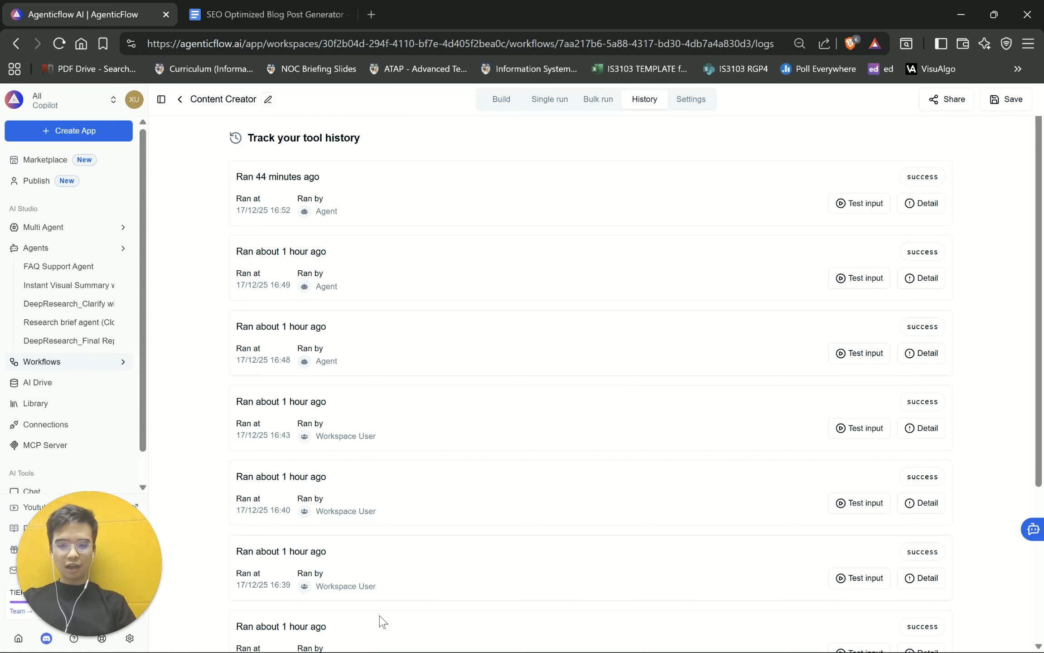
scroll(382, 621, "down", 2)
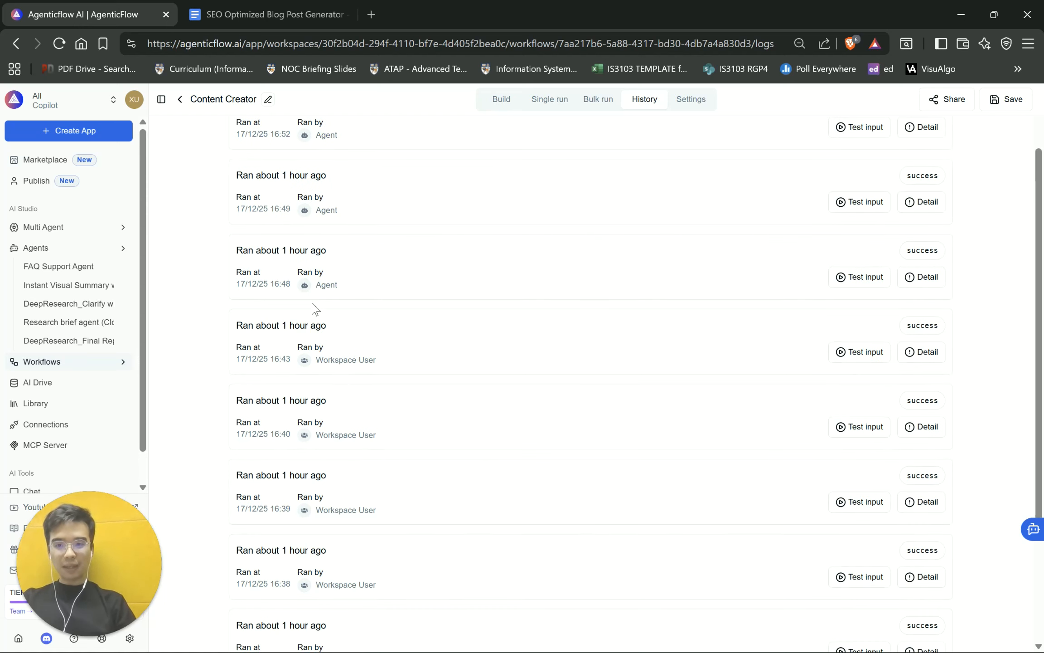
scroll(387, 365, "up", 2)
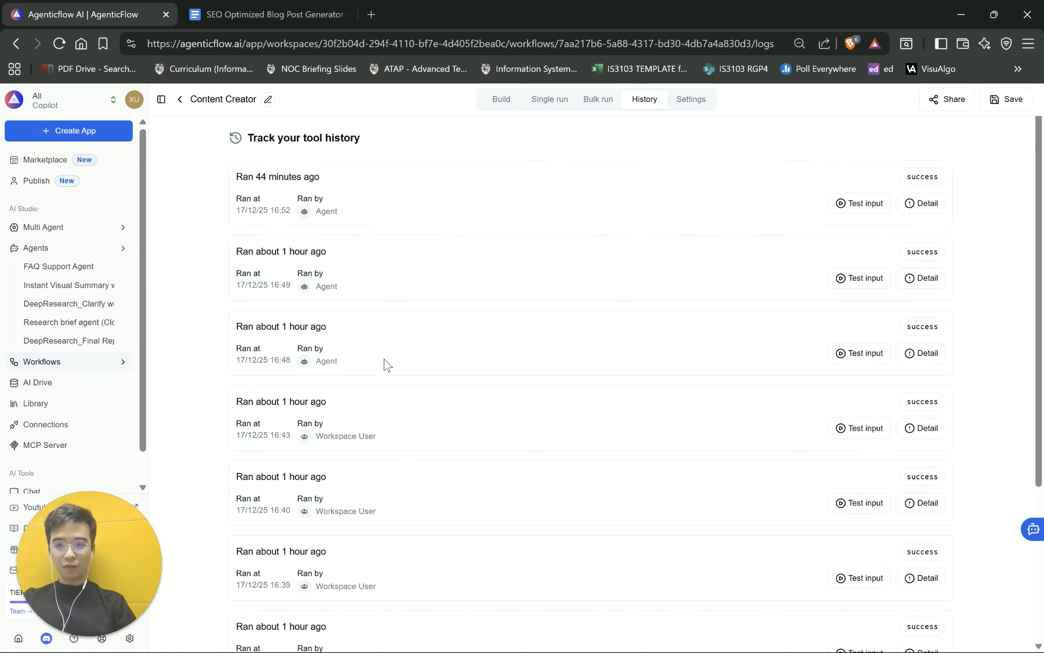
Open the details of the most recent run and examine its inputs, generated text, image and MCP action results
left_click(930, 213)
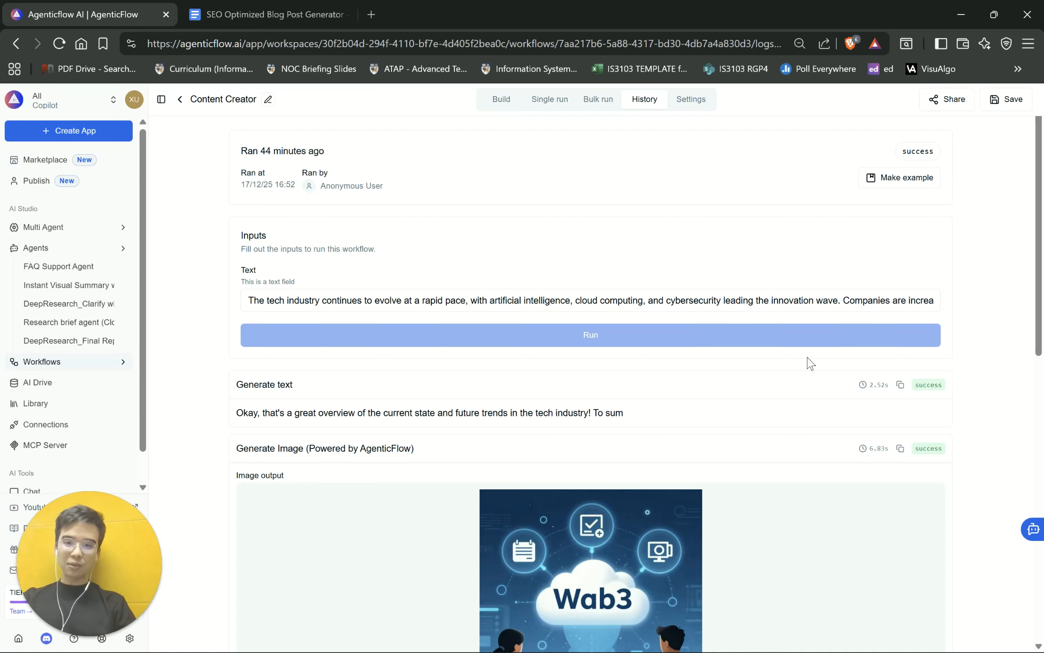
scroll(559, 331, "down", 14)
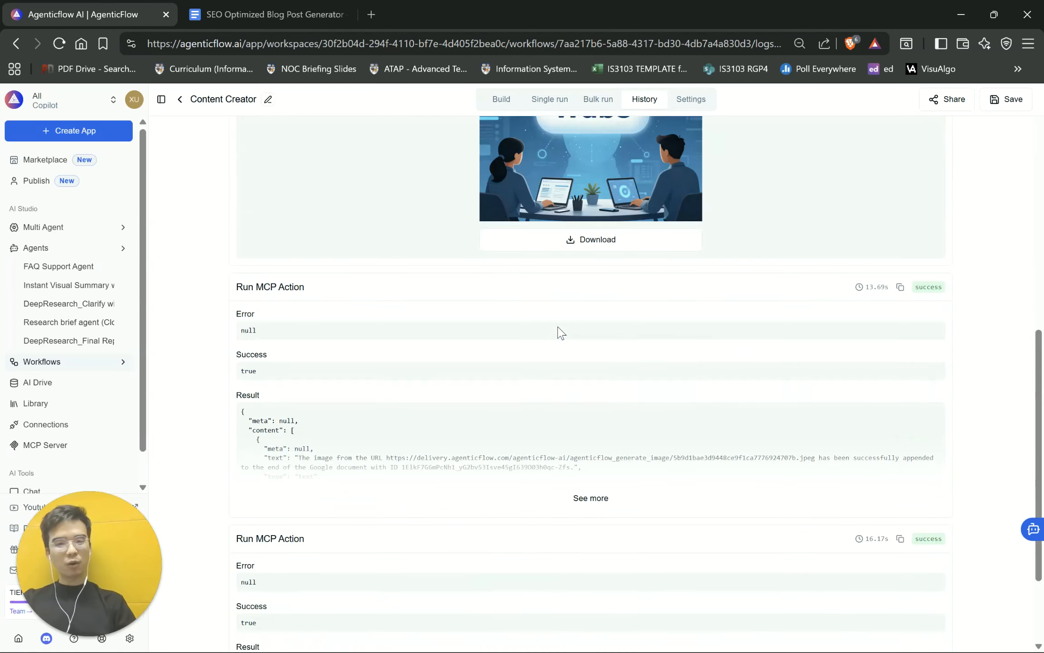
scroll(562, 333, "up", 13)
scroll(561, 333, "up", 1)
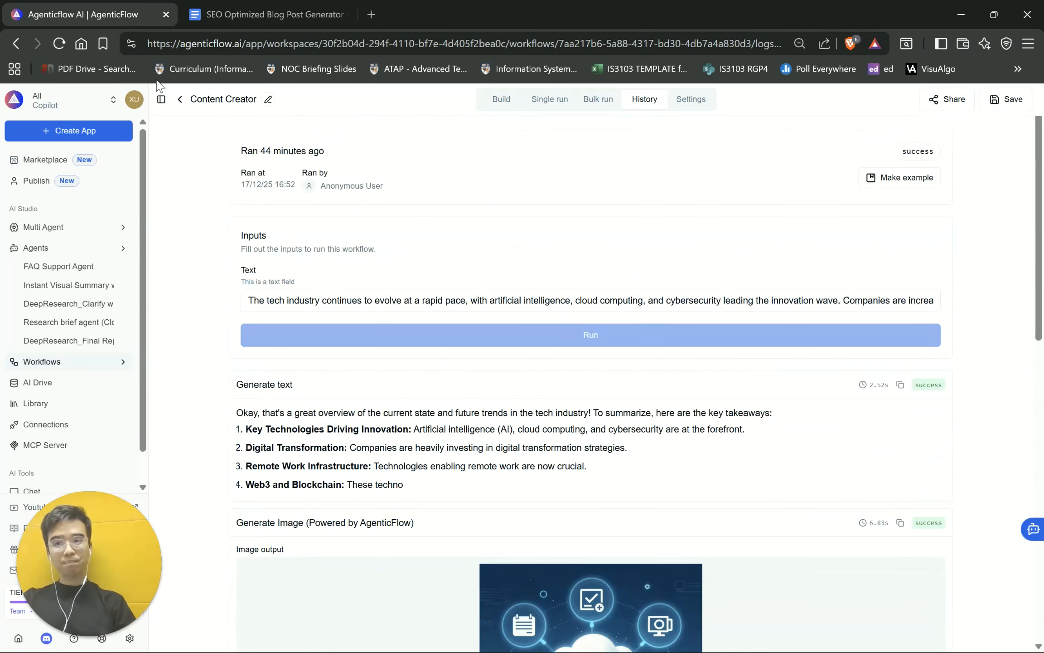
In the workflow's settings, enable the embeddable and shareable link and allow others to clone the workflow as a template
left_click(683, 103)
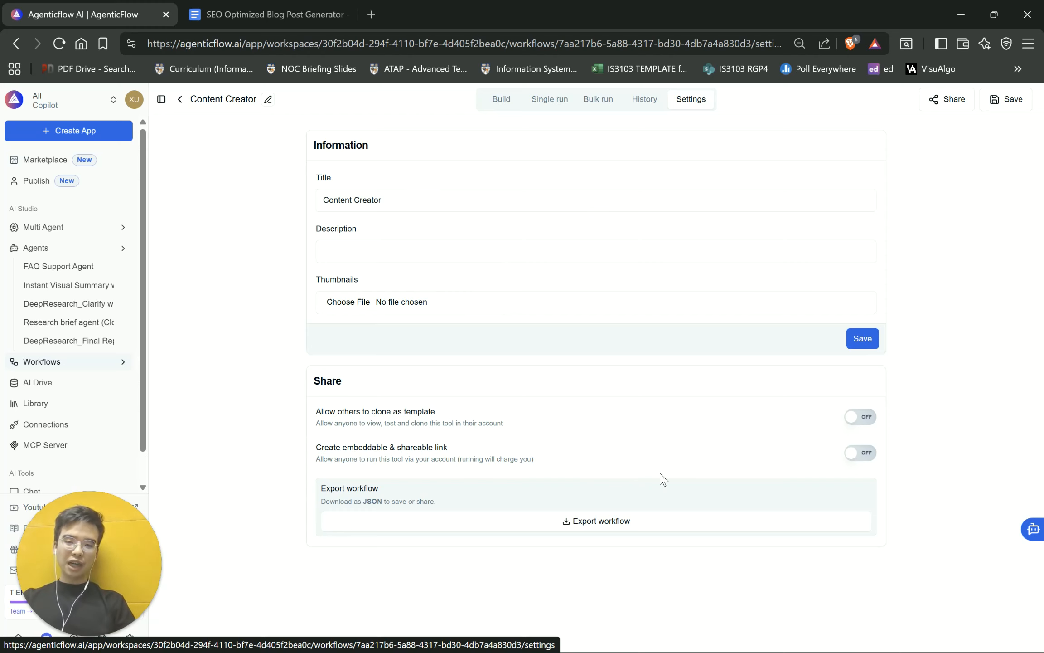
left_click(862, 452)
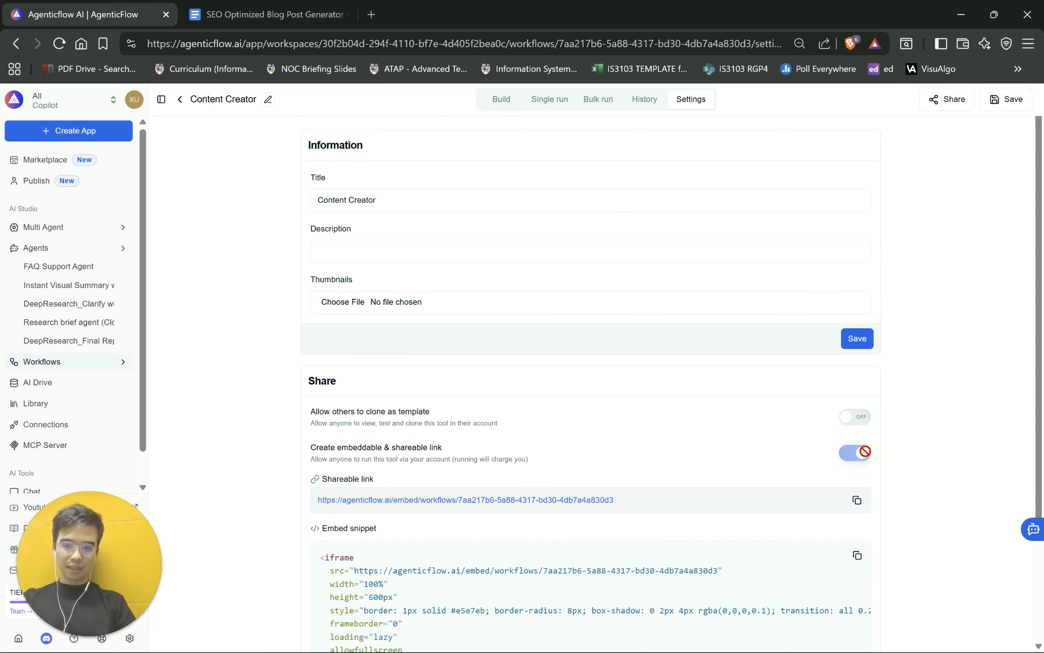
left_click(855, 417)
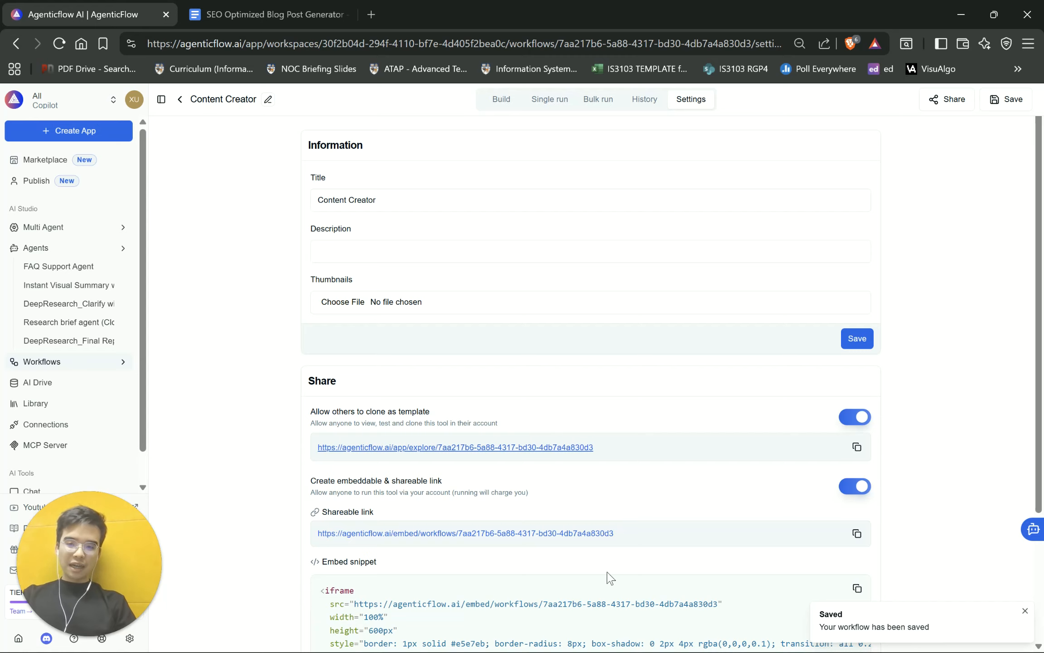
Try exporting the workflow as a JSON file, cancel the save, and return to the workflow's build view
scroll(610, 578, "down", 3)
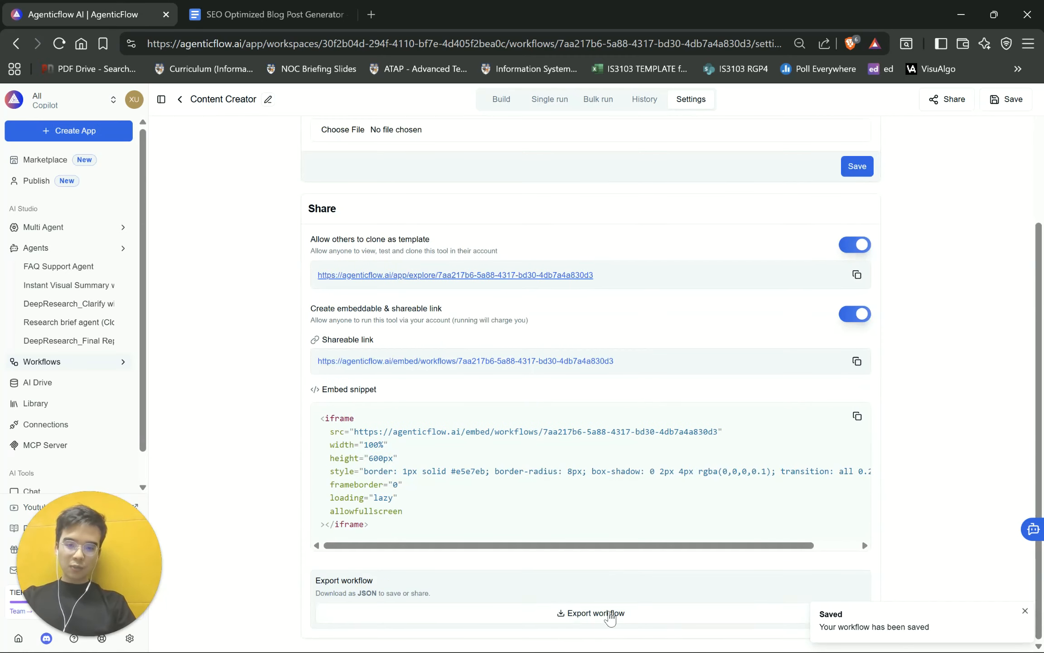
left_click(588, 617)
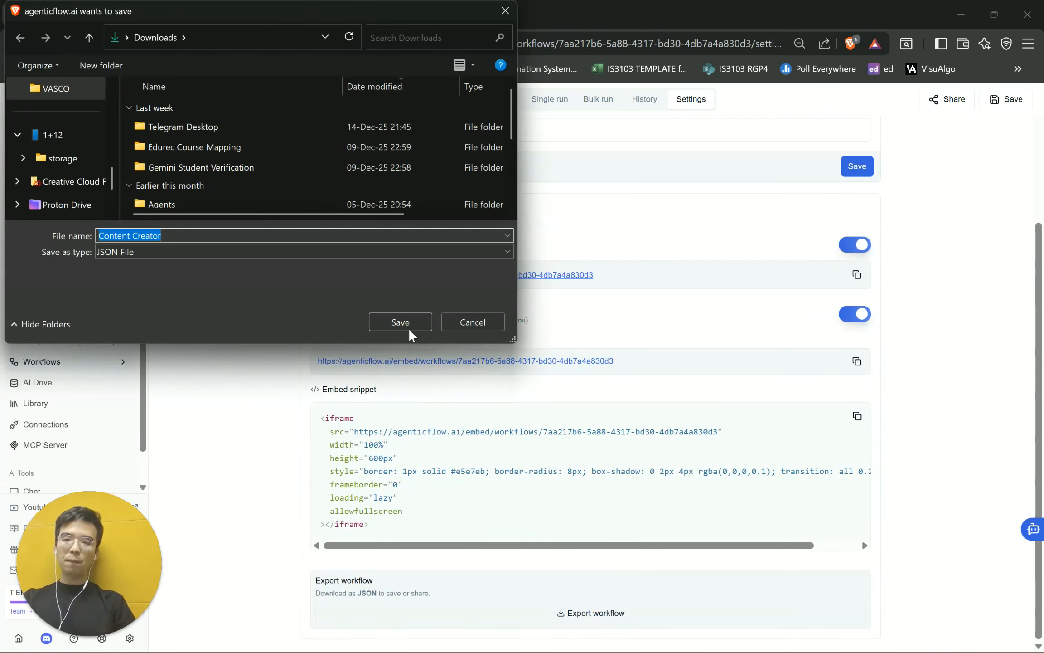
left_click(469, 330)
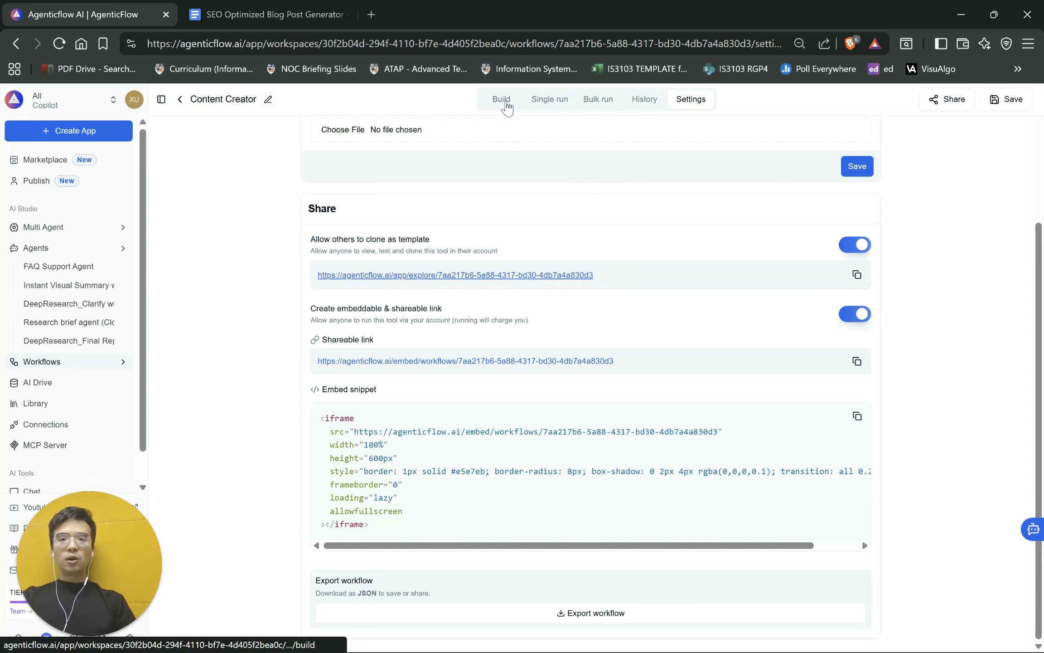
left_click(501, 99)
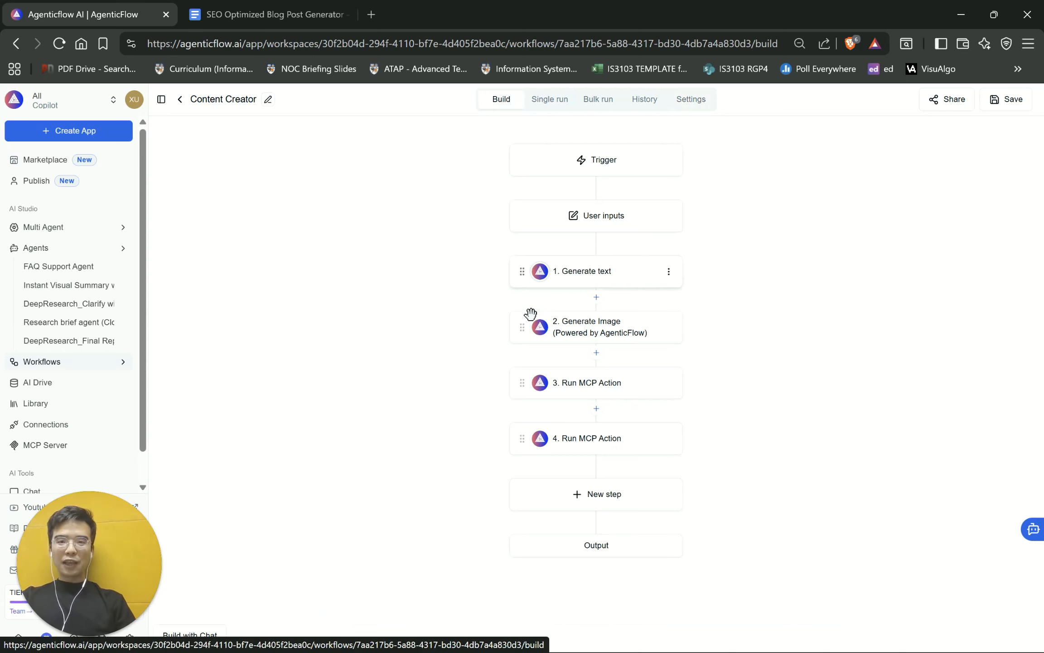